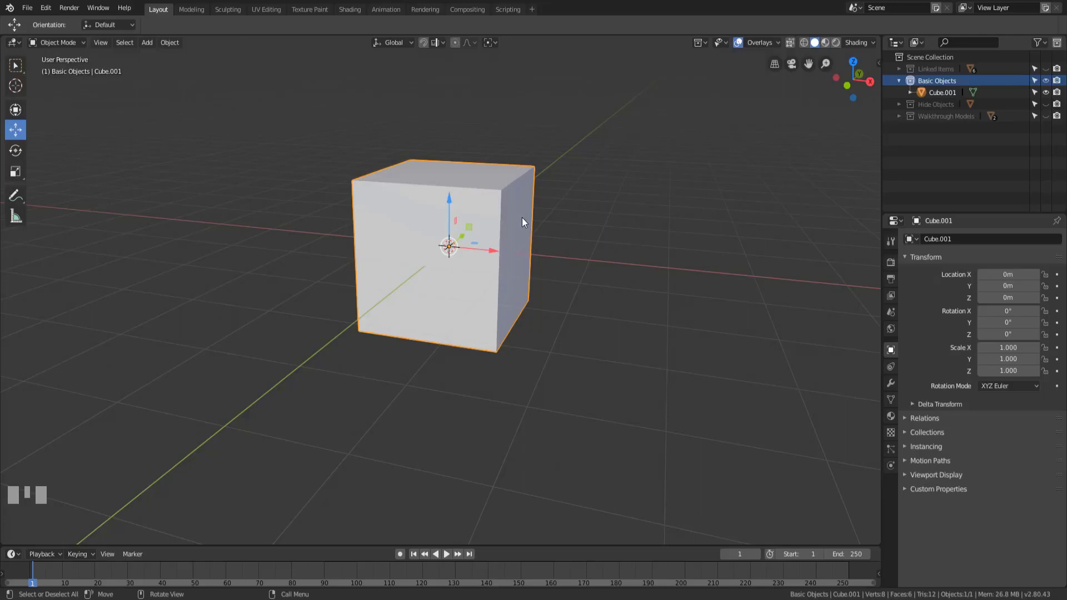
# Step: Drag the cube along the global X axis to Location X 1.2755 m
pyautogui.moveTo(550, 250); pyautogui.dragTo(501, 311, button='middle')
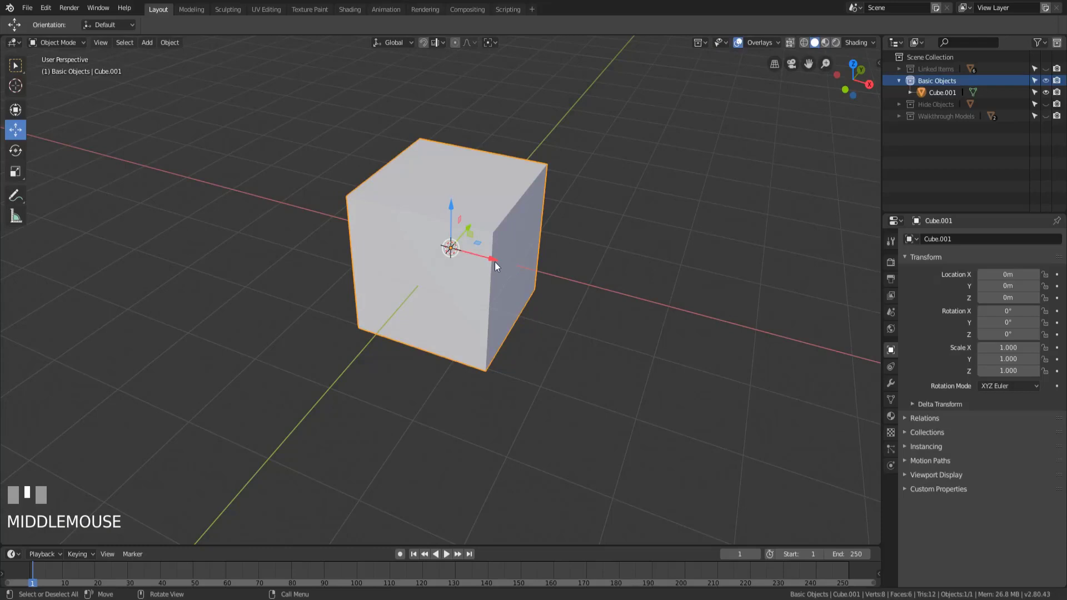
pyautogui.moveTo(496, 263); pyautogui.dragTo(582, 274)
pyautogui.moveTo(619, 352)
pyautogui.mouseDown(button='middle')
pyautogui.moveTo(637, 350)
pyautogui.moveTo(617, 348)
pyautogui.mouseUp(button='middle')
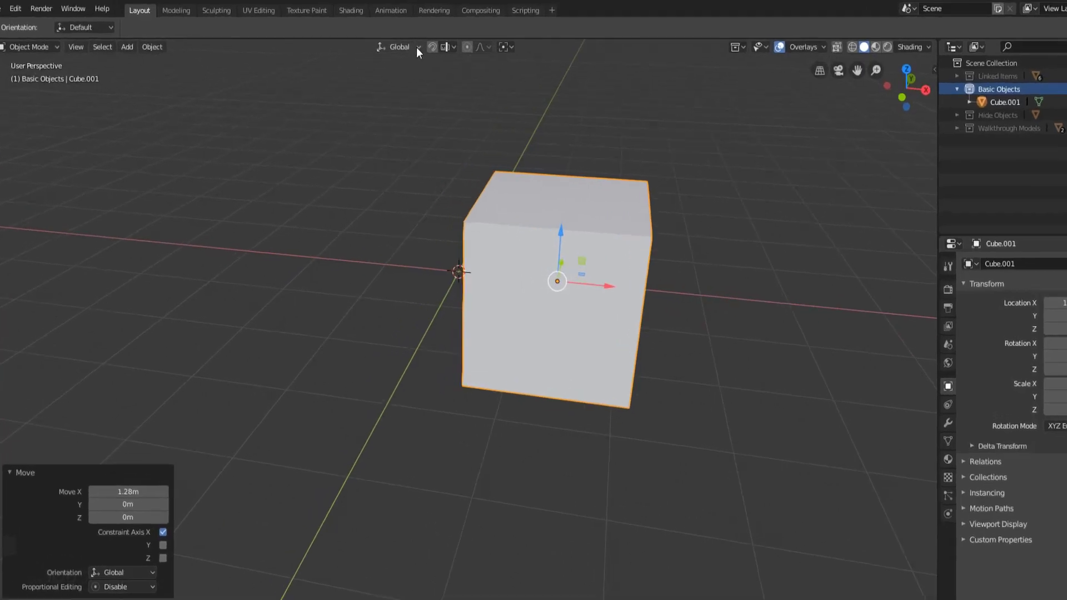
pyautogui.click(409, 42)
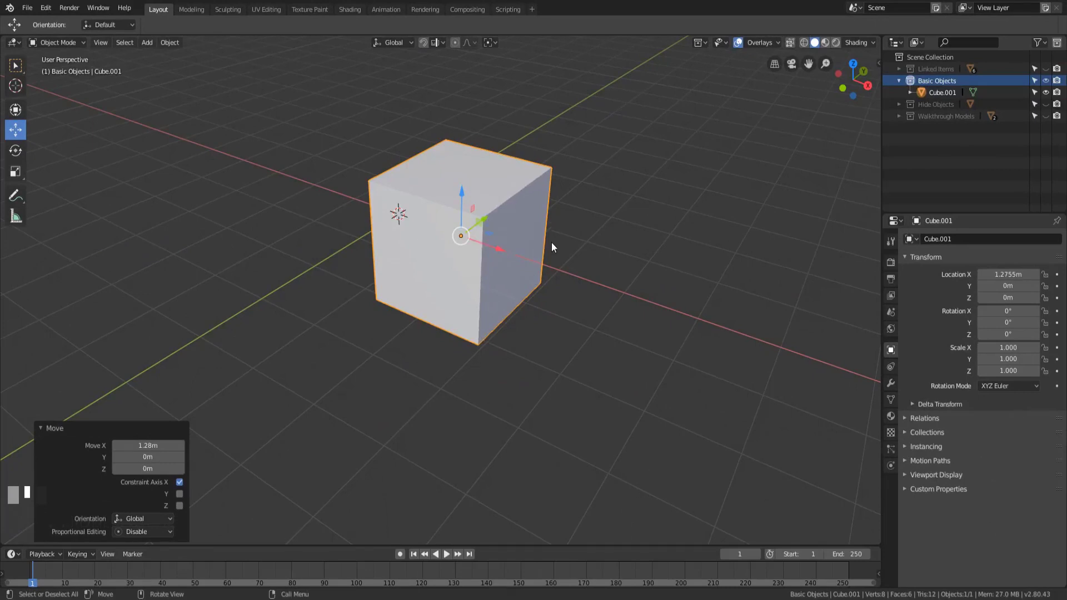
# Step: Move the cube 5 m along the global X axis with G X 5
pyautogui.press('g')
pyautogui.press('x')
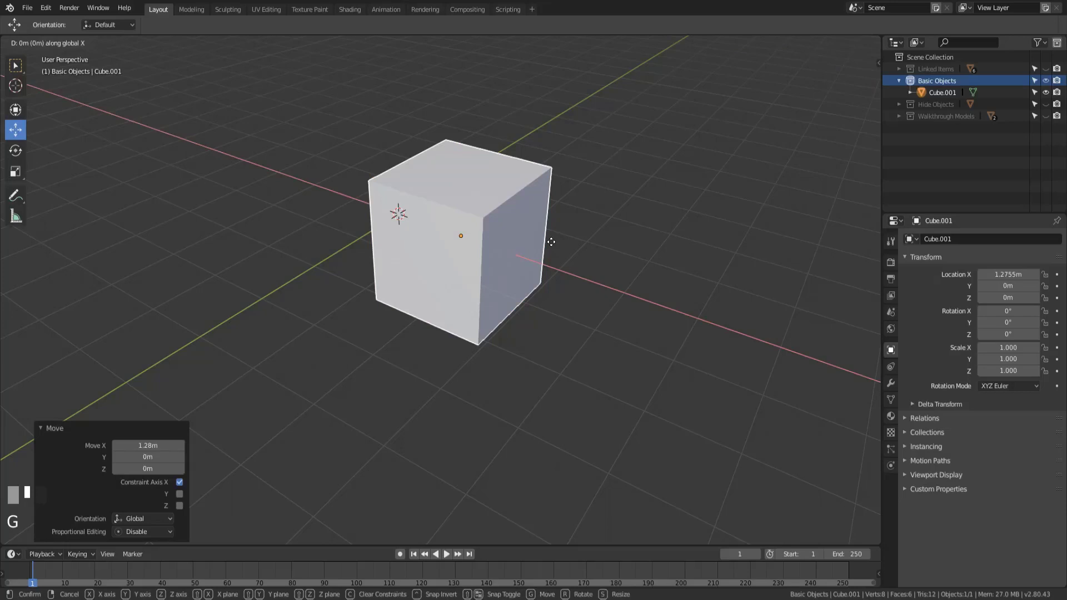
pyautogui.press('5')
pyautogui.press('Return')
pyautogui.scroll(-3, 555, 233)
pyautogui.moveTo(465, 291); pyautogui.dragTo(492, 307, button='middle')
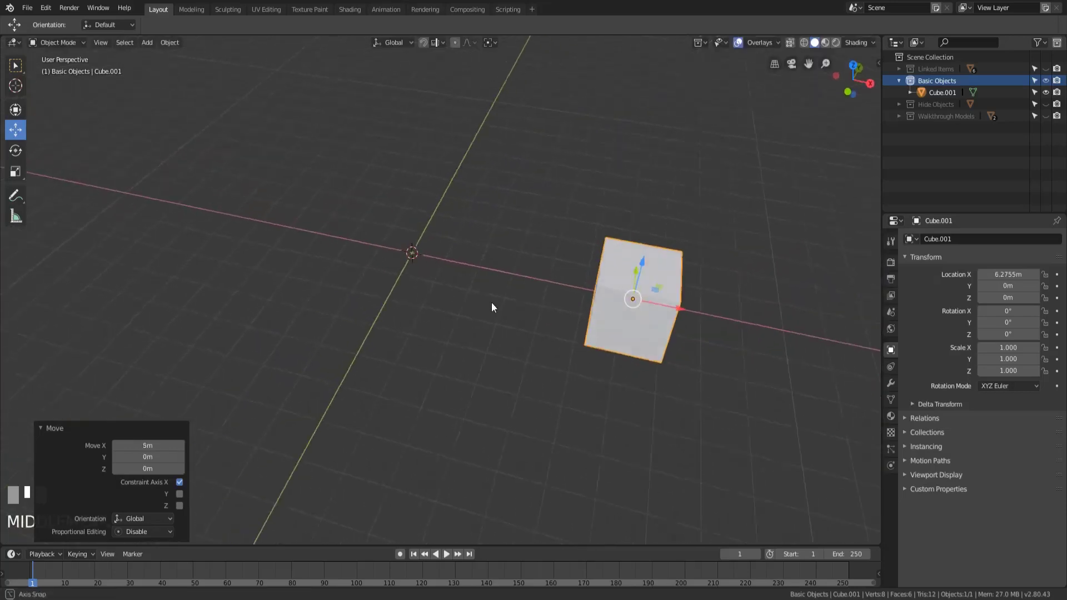
# Step: Move the cube another 5 m along the global Y axis
pyautogui.press('g')
pyautogui.press('y')
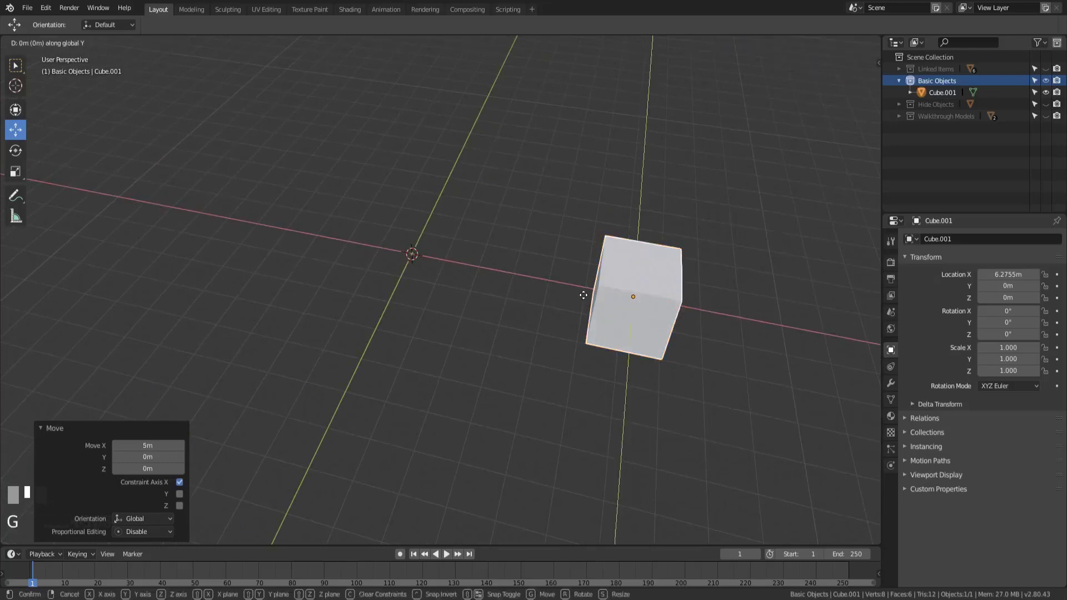
pyautogui.press('5')
pyautogui.press('Return')
pyautogui.keyDown('shift'); pyautogui.moveTo(641, 268); pyautogui.dragTo(598, 266, button='middle'); pyautogui.keyUp('shift')
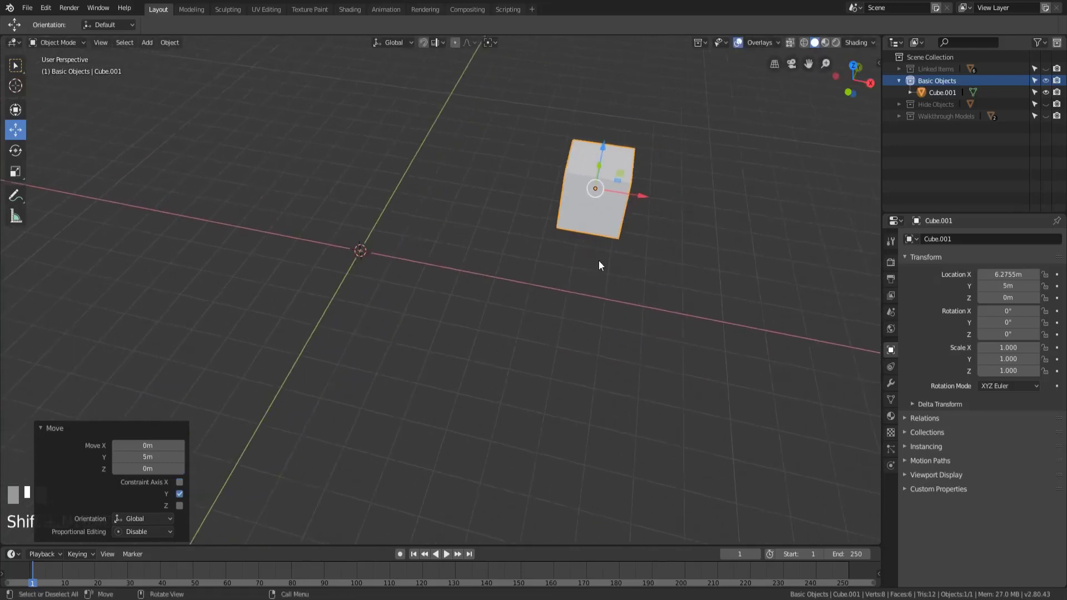
# Step: Undo the moves so the cube returns to location 0, 0, 0
pyautogui.hotkey('ctrl', 'z')
pyautogui.hotkey('ctrl', 'z')
pyautogui.hotkey('ctrl', 'z')
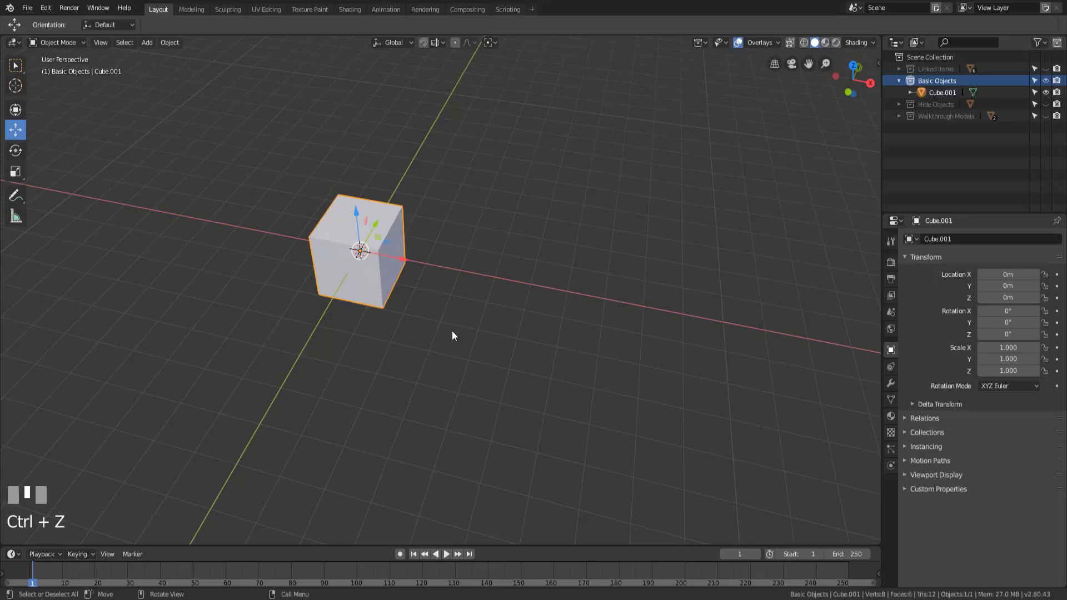
pyautogui.scroll(2, 439, 332)
pyautogui.keyDown('shift'); pyautogui.moveTo(424, 338); pyautogui.dragTo(488, 305, button='middle'); pyautogui.keyUp('shift')
pyautogui.scroll(2, 481, 338)
pyautogui.scroll(-2, 464, 341)
pyautogui.scroll(3, 501, 305)
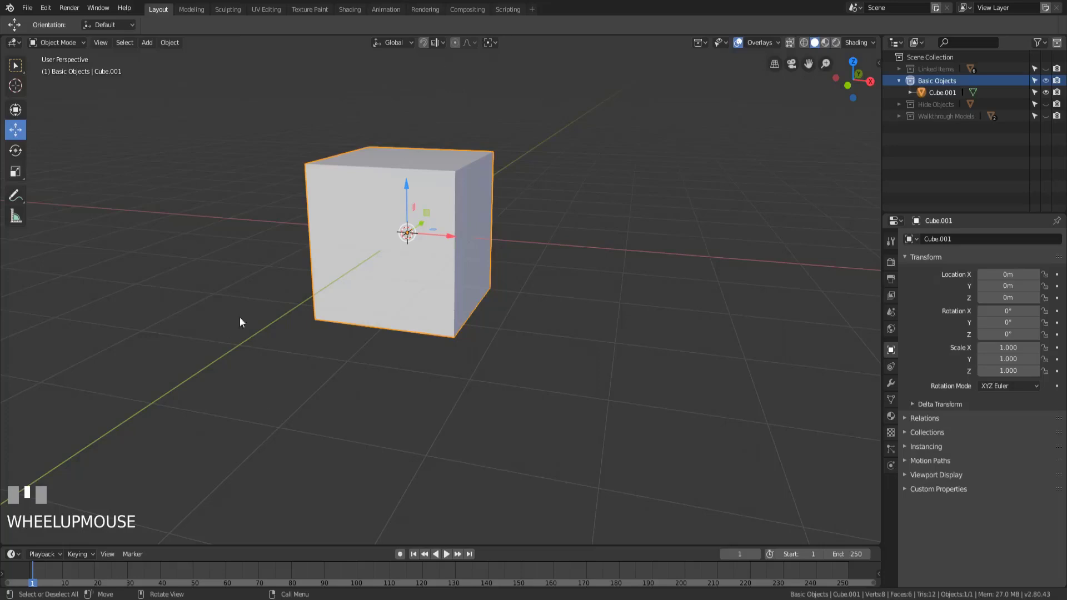
# Step: Switch the transform orientation to Local and show the N sidebar's transform values
pyautogui.click(397, 44)
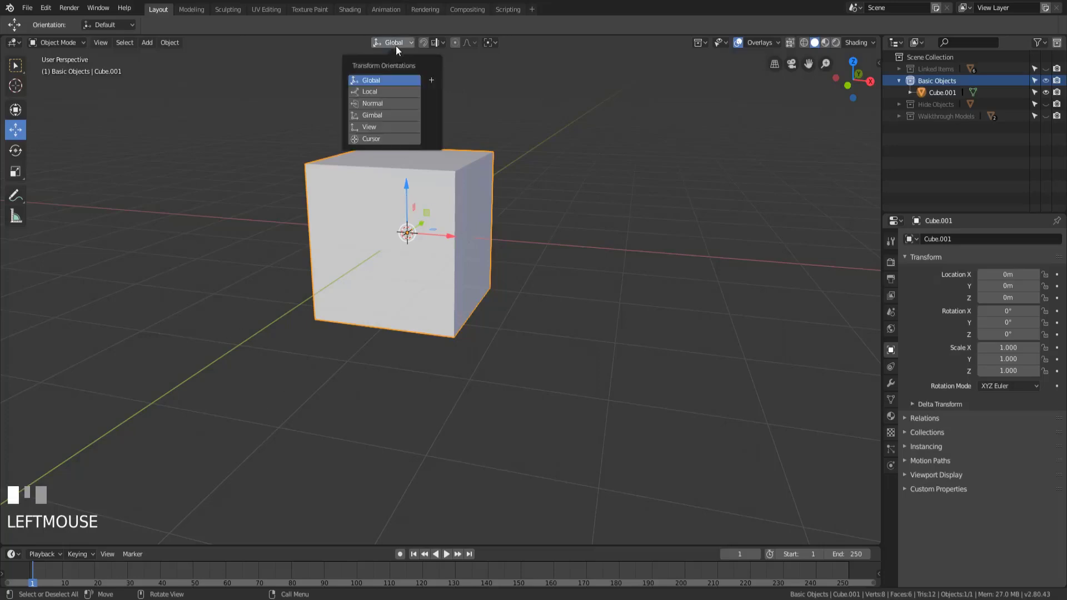
pyautogui.click(390, 93)
pyautogui.moveTo(572, 176); pyautogui.dragTo(456, 219, button='middle')
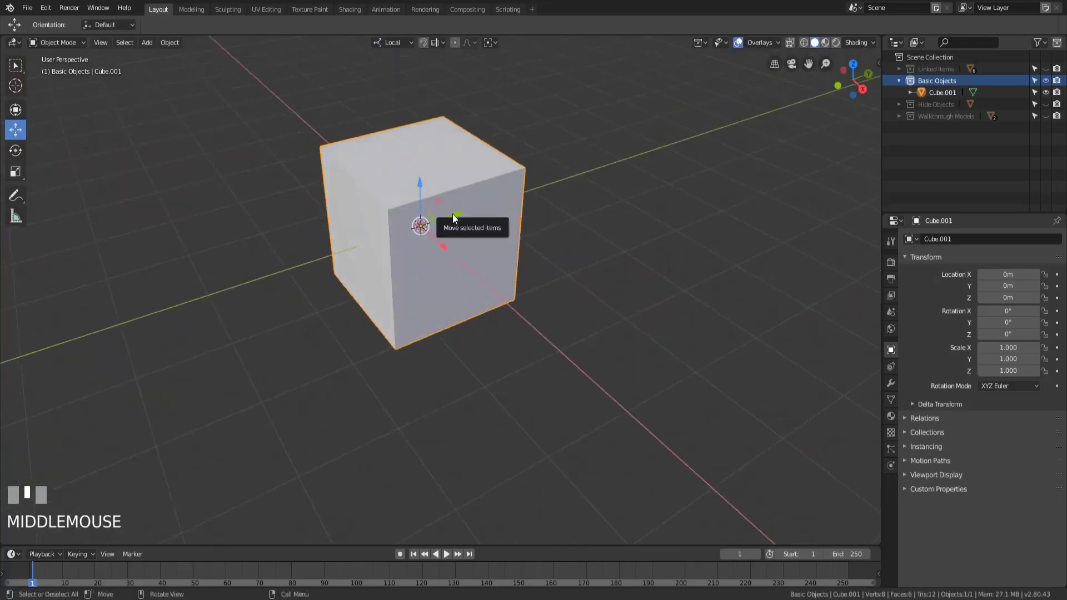
pyautogui.press('n')
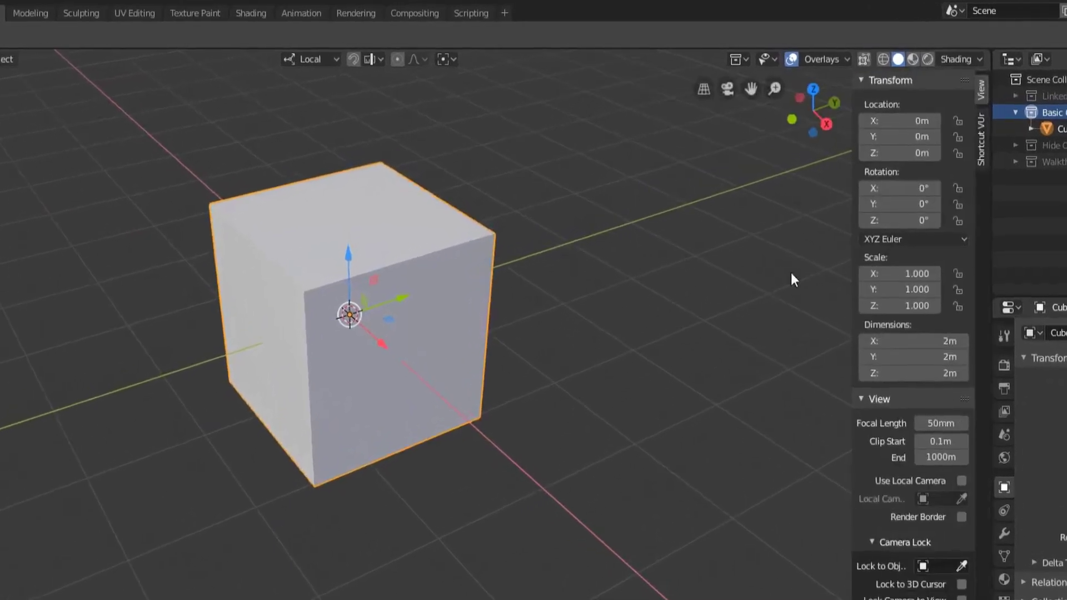
# Step: Enter 45 in the sidebar's Rotation Y field and inspect the tilted cube
pyautogui.click(903, 204)
pyautogui.write('45')
pyautogui.press('Return')
pyautogui.moveTo(559, 395); pyautogui.dragTo(382, 327, button='middle')
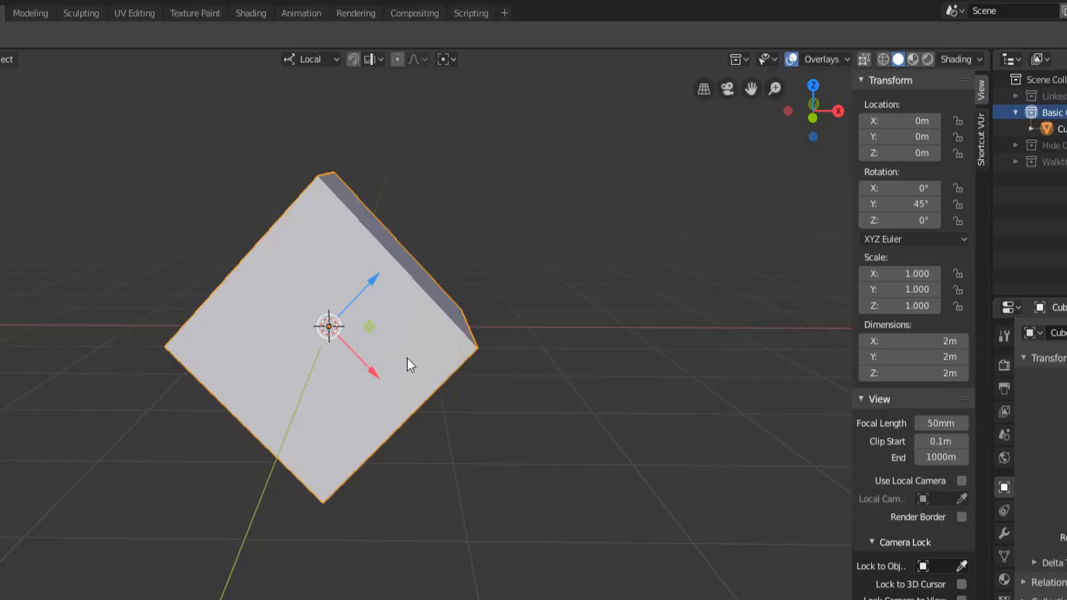
pyautogui.moveTo(408, 359)
pyautogui.mouseDown(button='middle')
pyautogui.moveTo(426, 356)
pyautogui.moveTo(325, 352)
pyautogui.moveTo(405, 344)
pyautogui.mouseUp(button='middle')
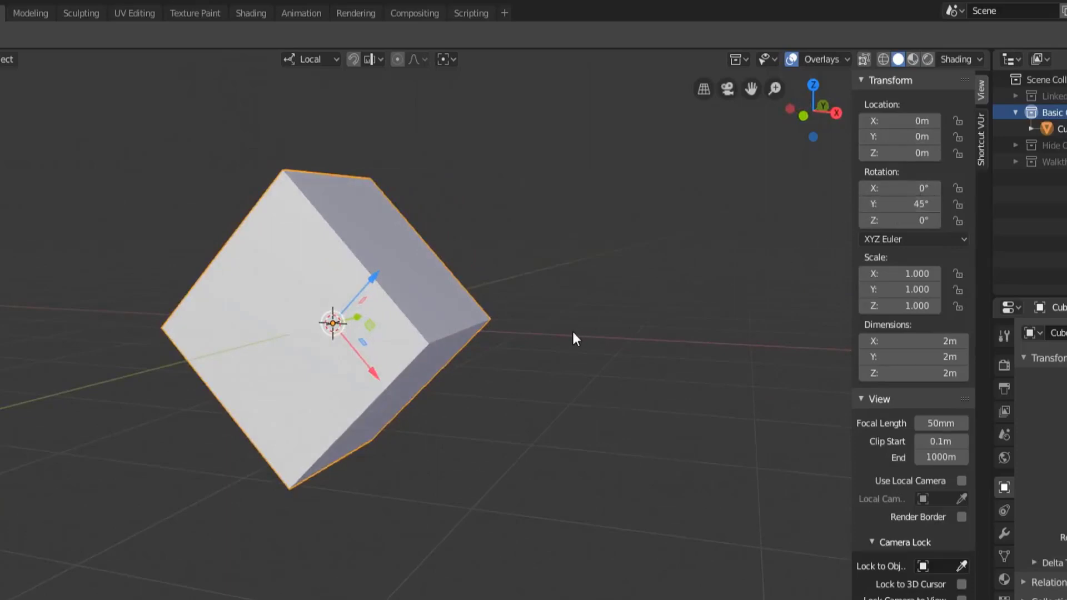
pyautogui.moveTo(371, 368); pyautogui.dragTo(294, 345, button='middle')
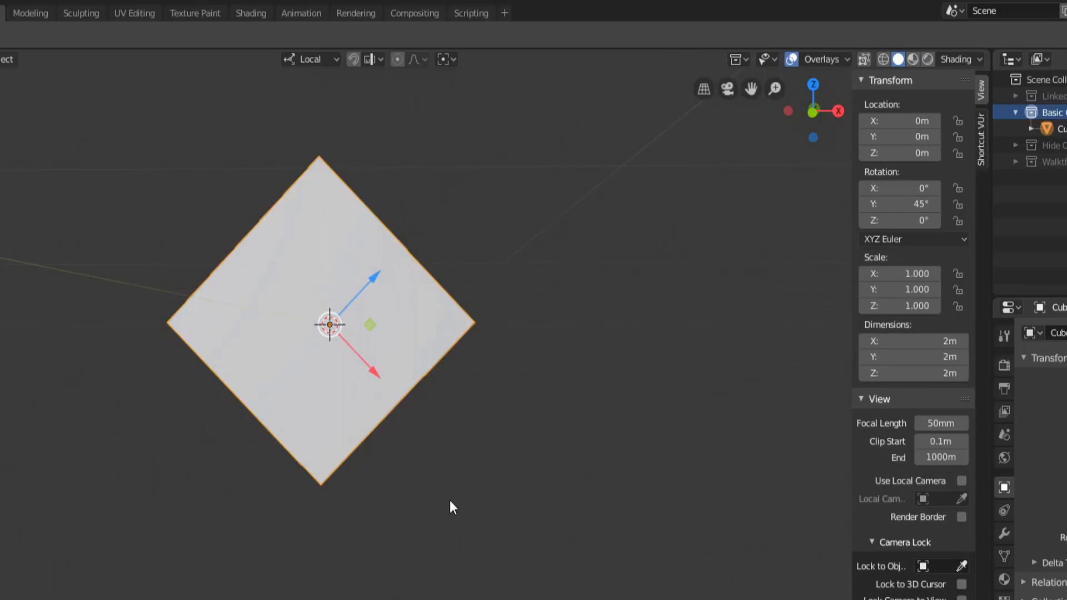
# Step: Move the cube along its local Z and X axes with the gizmo arrows
pyautogui.moveTo(460, 469); pyautogui.dragTo(436, 465, button='middle')
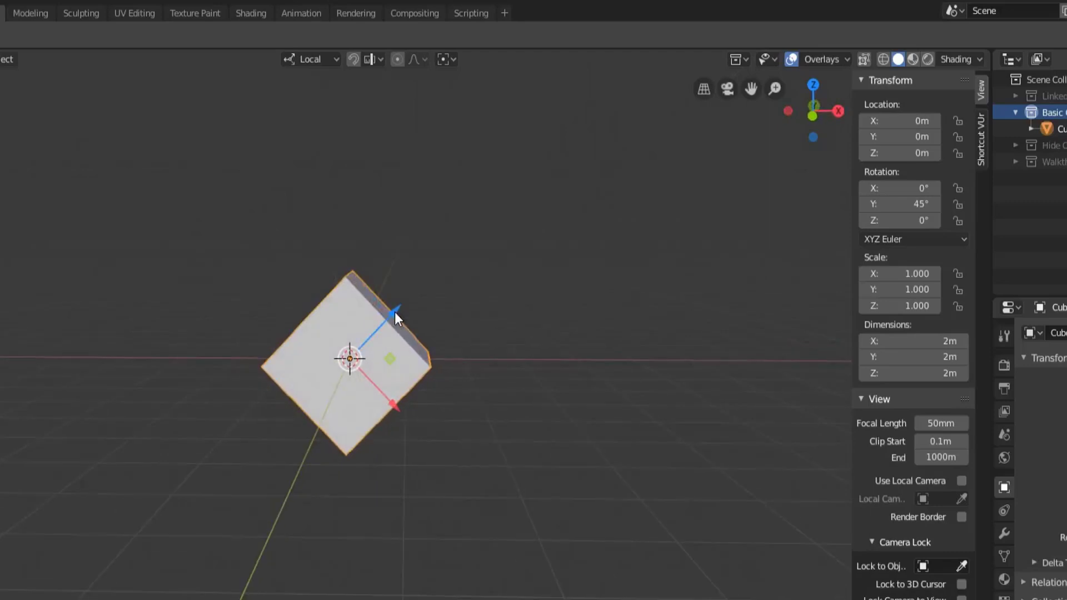
pyautogui.moveTo(394, 311); pyautogui.dragTo(564, 210)
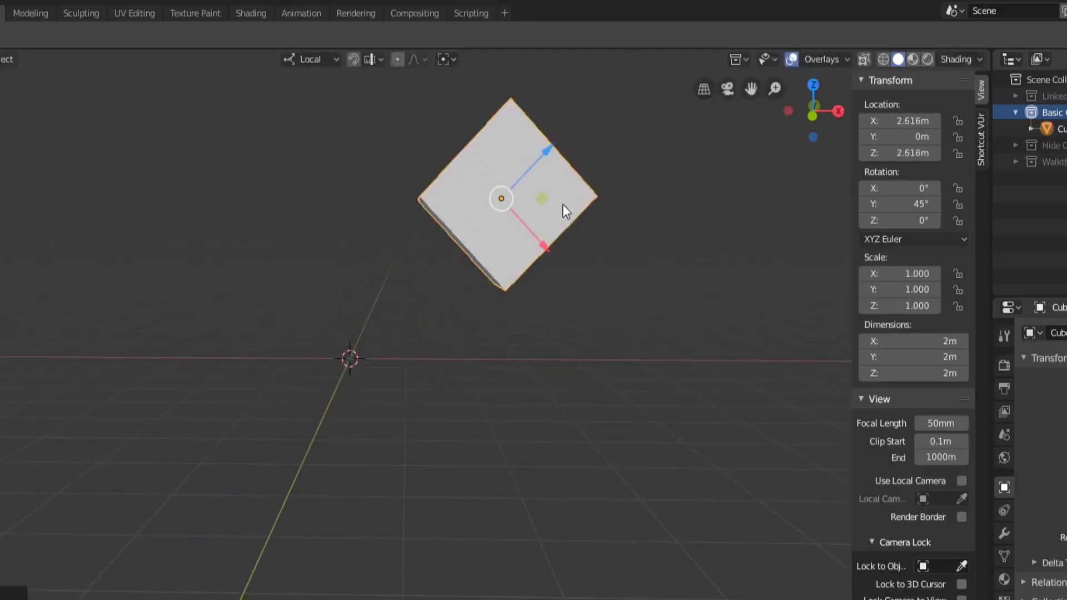
pyautogui.moveTo(548, 259); pyautogui.dragTo(662, 382)
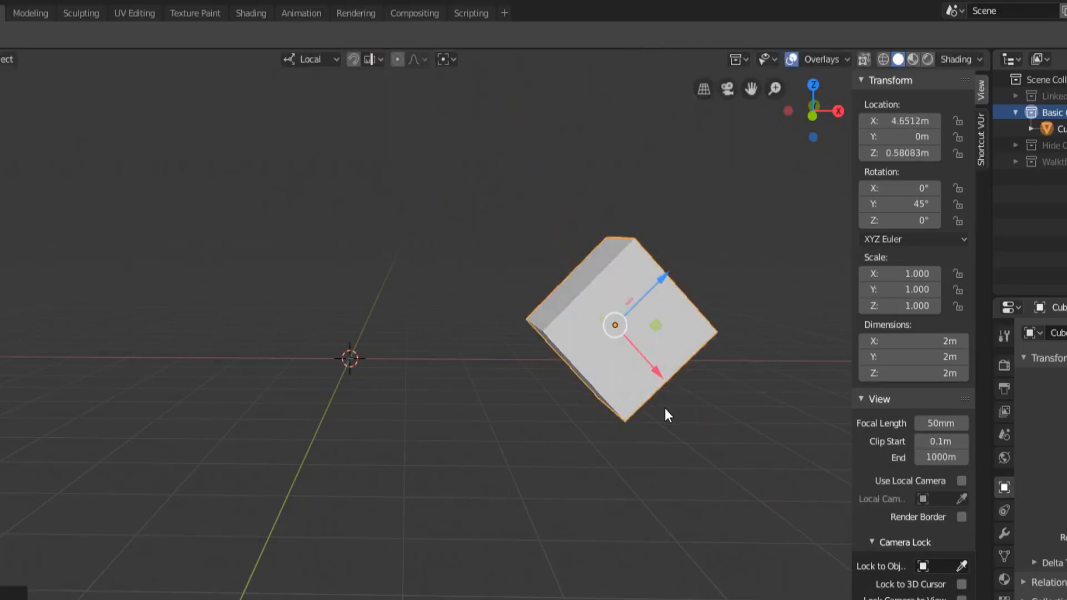
pyautogui.moveTo(665, 412); pyautogui.dragTo(460, 448, button='middle')
# Step: Rotate the cube around Z, then move it along its local Y axis
pyautogui.press('r')
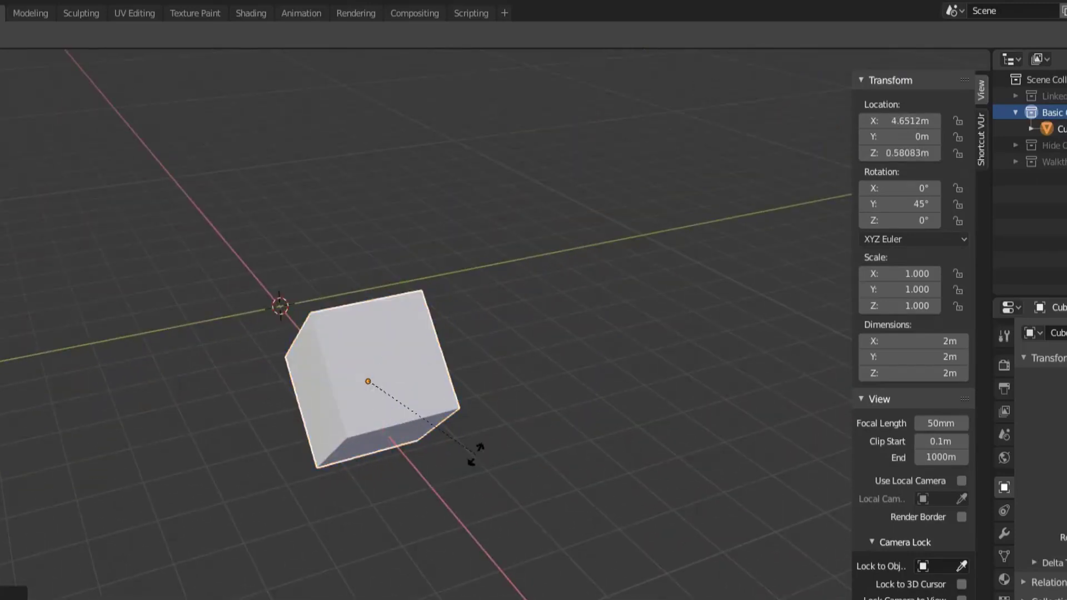
pyautogui.press('z')
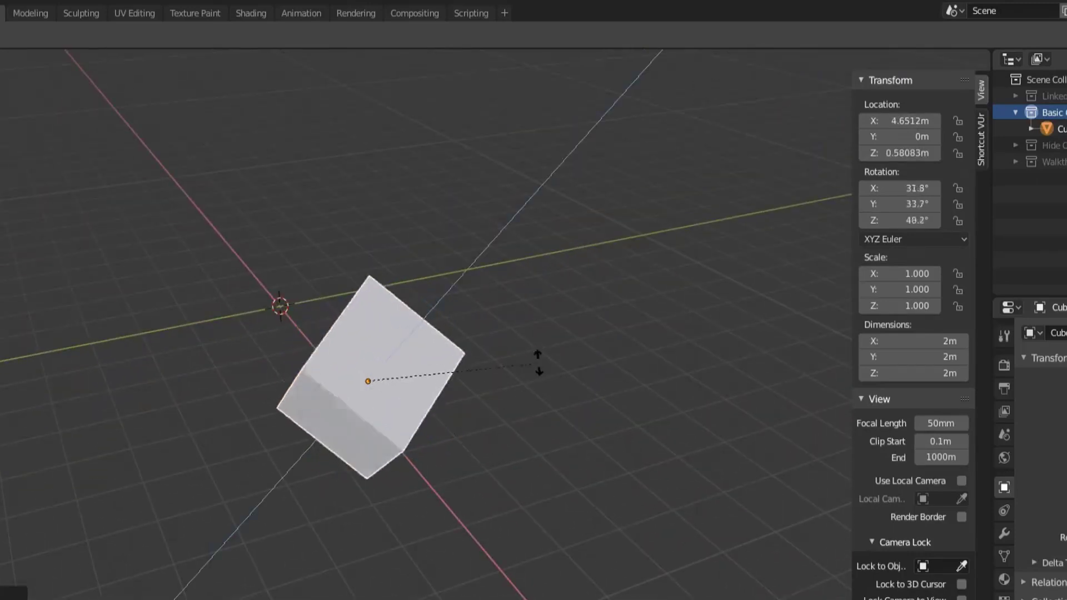
pyautogui.click(545, 353)
pyautogui.moveTo(474, 479); pyautogui.dragTo(395, 399, button='middle')
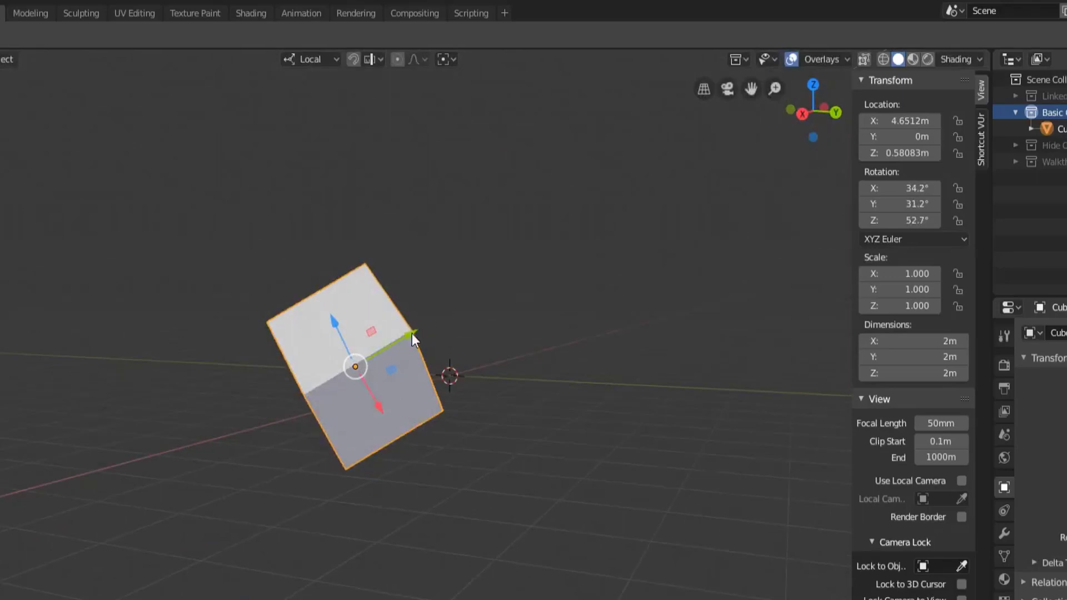
pyautogui.moveTo(411, 333); pyautogui.dragTo(533, 264)
pyautogui.moveTo(589, 355); pyautogui.dragTo(471, 495, button='middle')
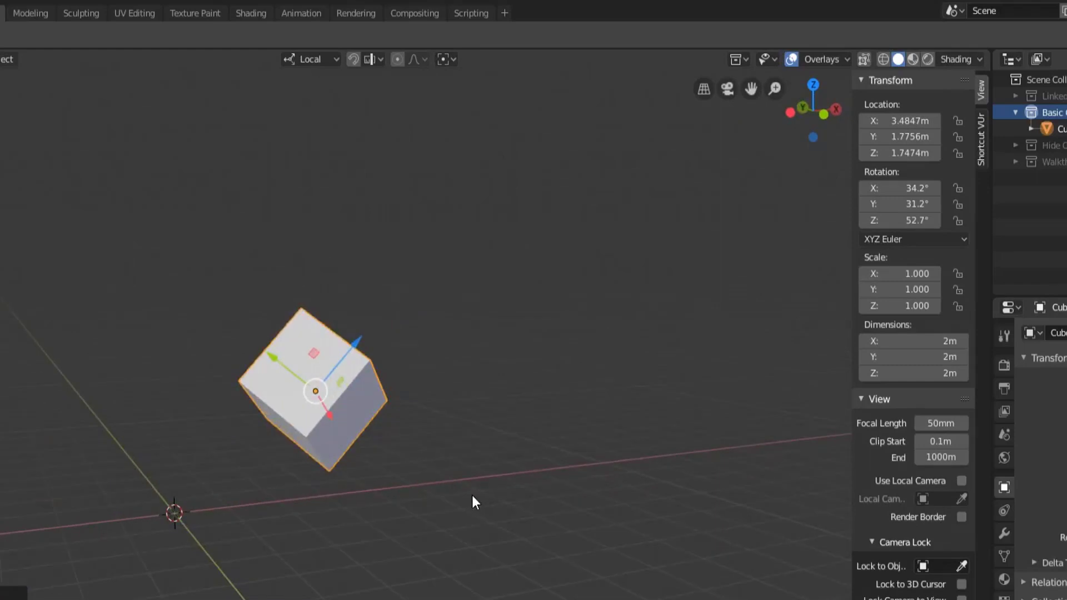
pyautogui.moveTo(471, 495); pyautogui.dragTo(509, 405, button='middle')
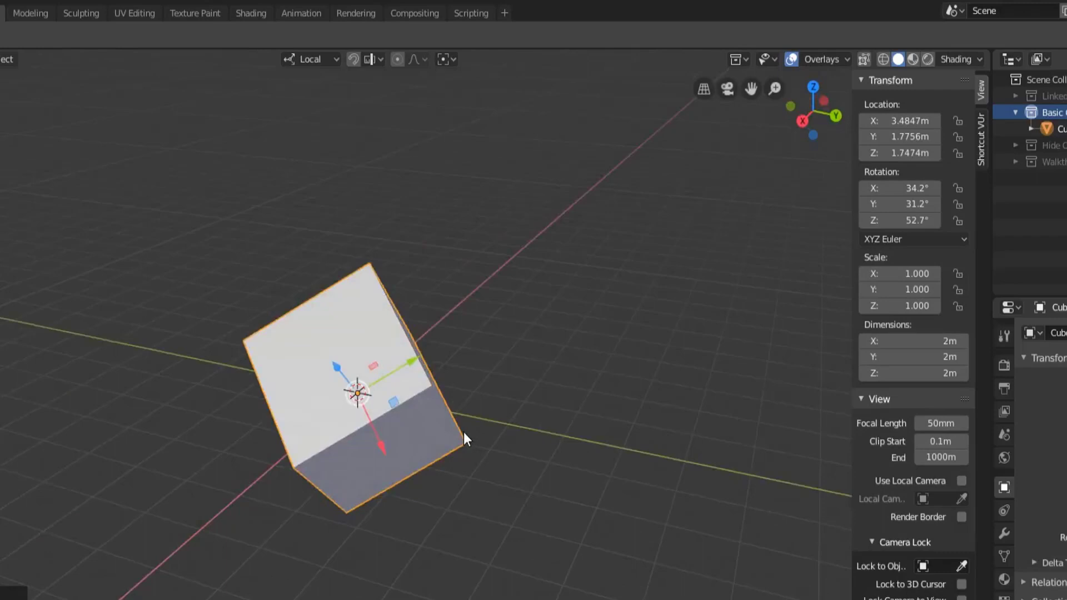
pyautogui.moveTo(464, 432)
pyautogui.mouseDown(button='middle')
pyautogui.moveTo(345, 500)
pyautogui.moveTo(399, 488)
pyautogui.mouseUp(button='middle')
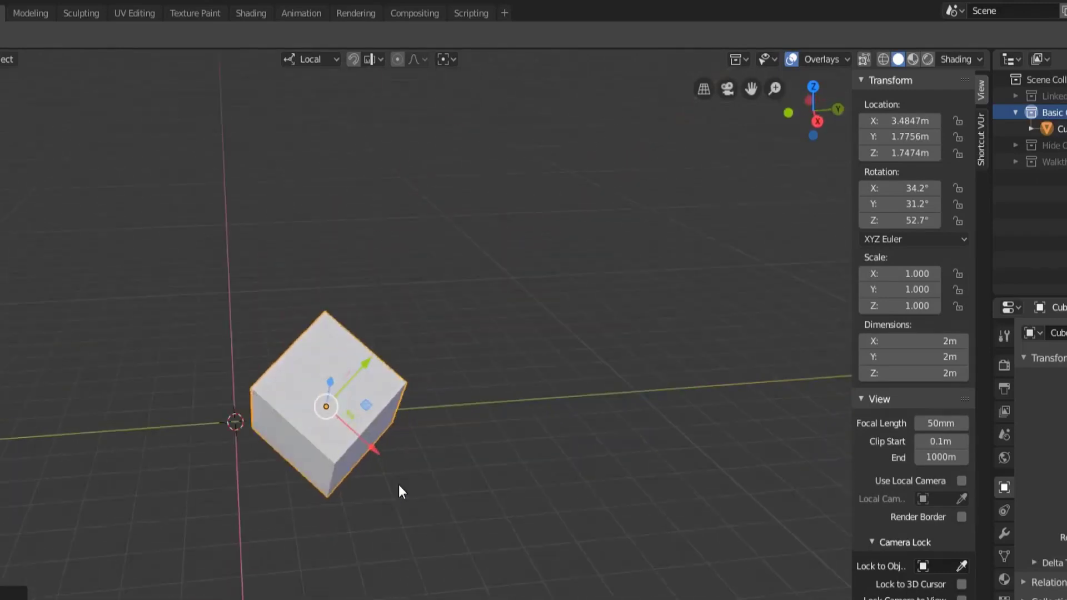
# Step: Clear the cube's rotation and location with Alt+R and Alt+G
pyautogui.hotkey('shift', 'z')
pyautogui.hotkey('shift', 'z')
pyautogui.hotkey('alt', 'r')
pyautogui.hotkey('alt', 'g')
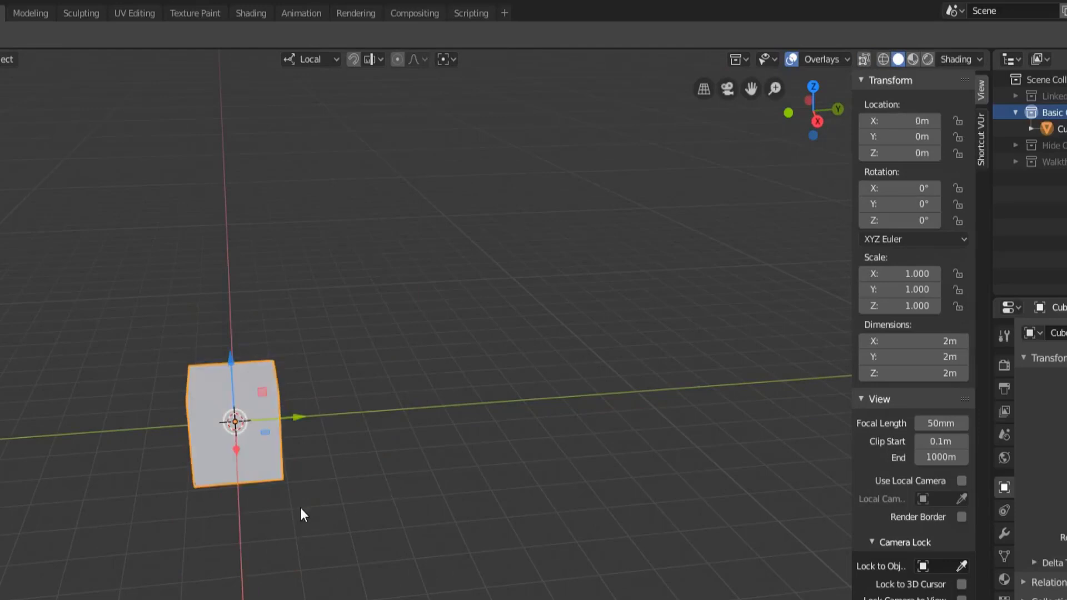
pyautogui.scroll(5, 300, 508)
# Step: Set the cube's Rotation Y back to 45° in the N-panel
pyautogui.moveTo(359, 524); pyautogui.dragTo(675, 319, button='middle')
pyautogui.scroll(2, 398, 418)
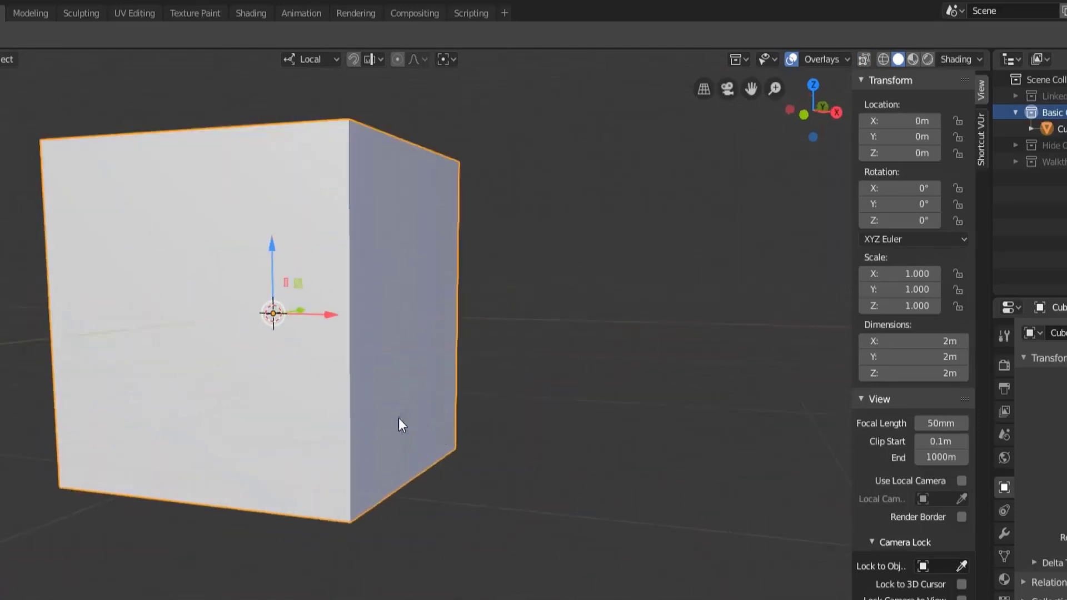
pyautogui.keyDown('shift'); pyautogui.moveTo(398, 418); pyautogui.dragTo(494, 507, button='middle'); pyautogui.keyUp('shift')
pyautogui.scroll(-4, 462, 491)
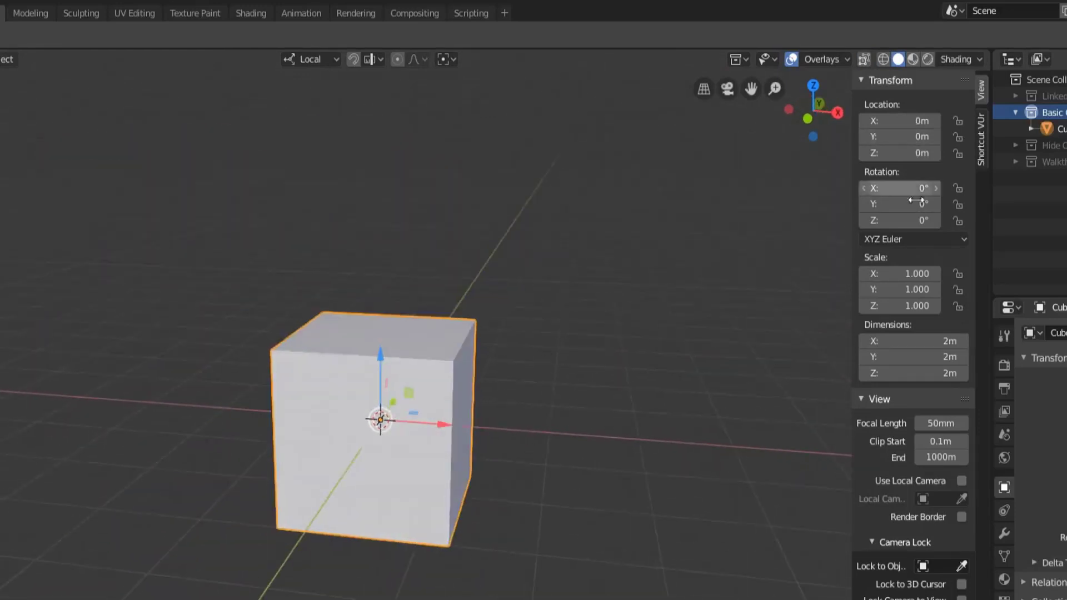
pyautogui.click(893, 204)
pyautogui.write('45')
pyautogui.press('Return')
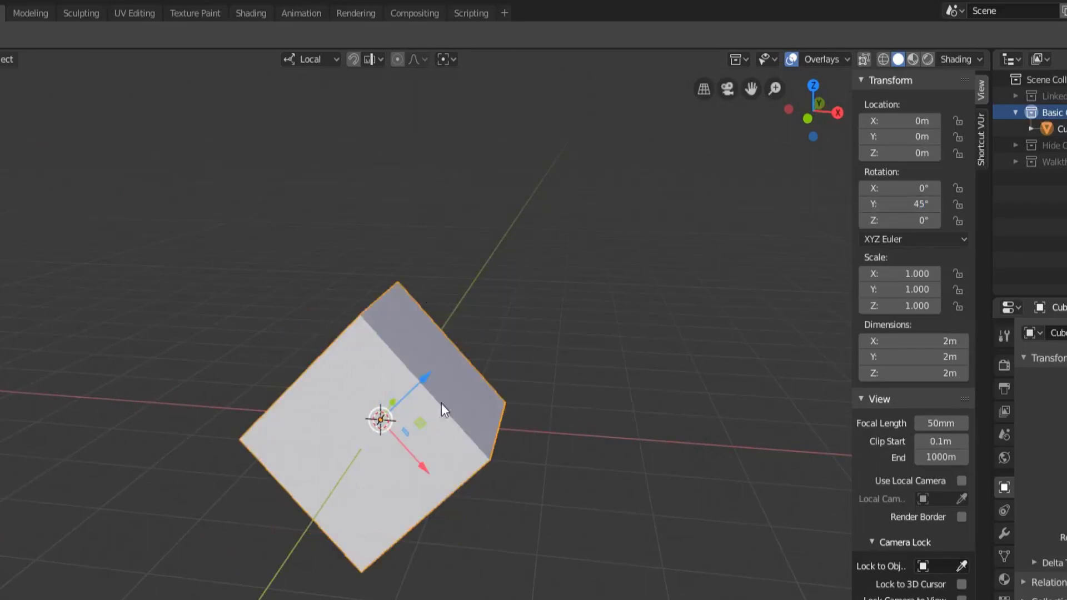
# Step: In Edit Mode, rotate the mesh around Y to stand upright, leaving object rotation at 45°
pyautogui.press('Tab')
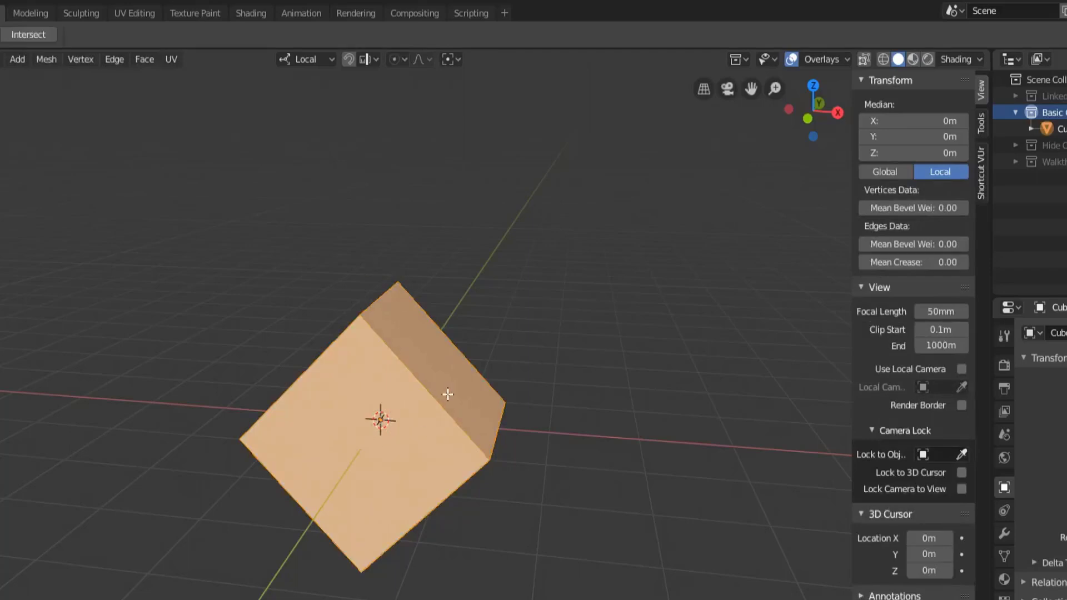
pyautogui.press('r')
pyautogui.press('y')
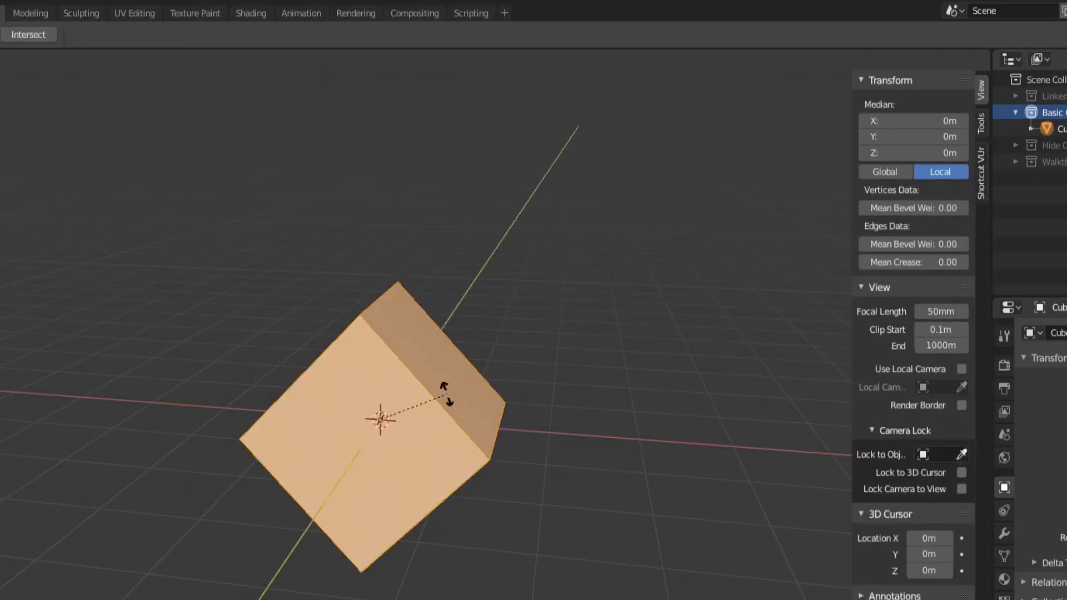
pyautogui.press('Escape')
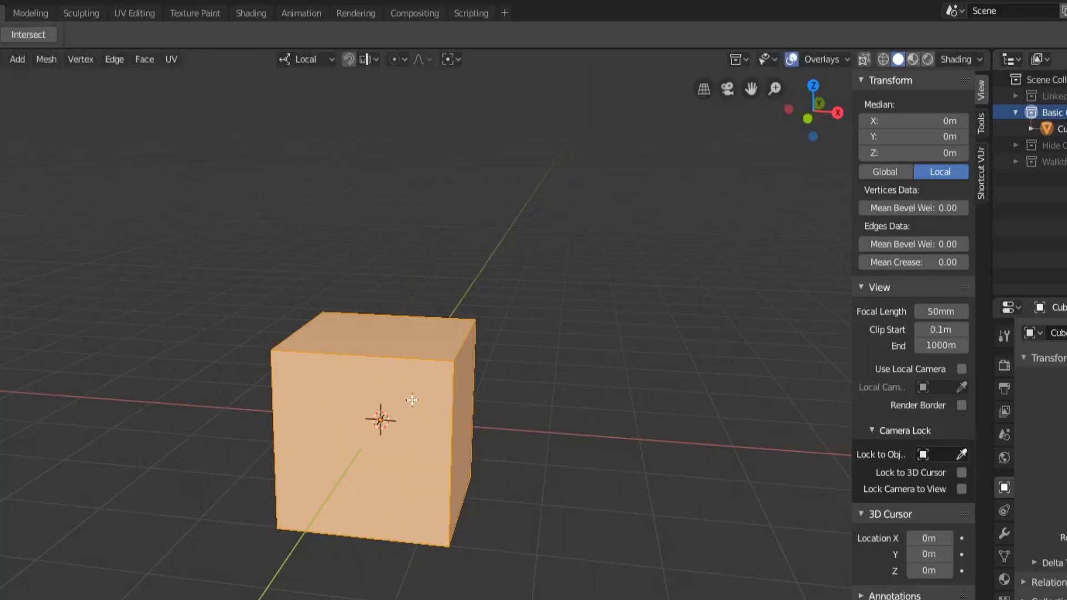
pyautogui.press('Tab')
pyautogui.moveTo(461, 442); pyautogui.dragTo(399, 404, button='middle')
pyautogui.moveTo(558, 242); pyautogui.dragTo(388, 396, button='middle')
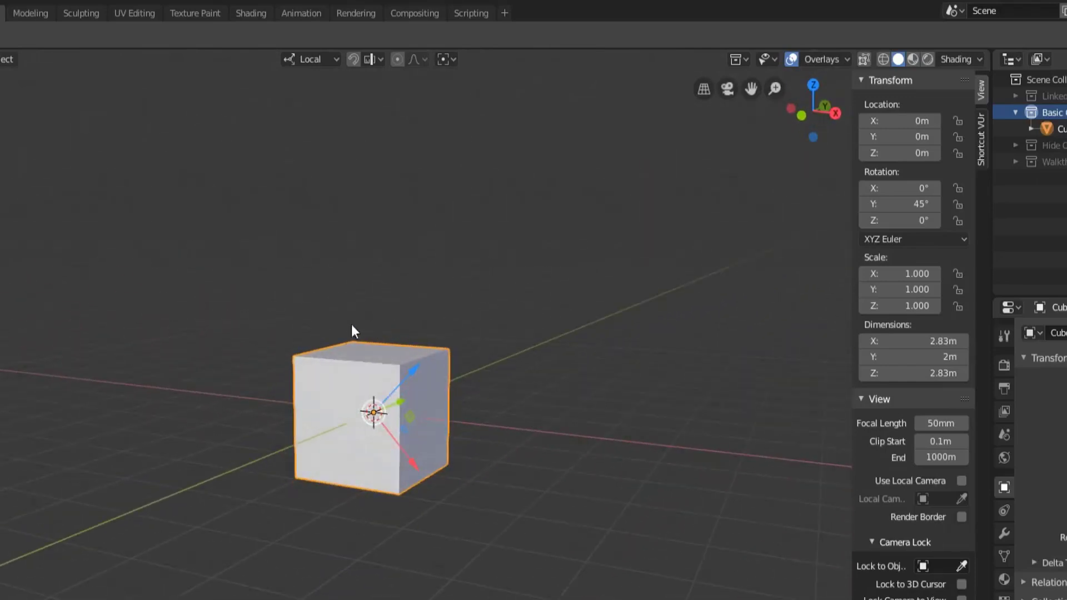
pyautogui.moveTo(419, 548); pyautogui.dragTo(424, 398, button='middle')
pyautogui.press('Tab')
pyautogui.scroll(5, 424, 398)
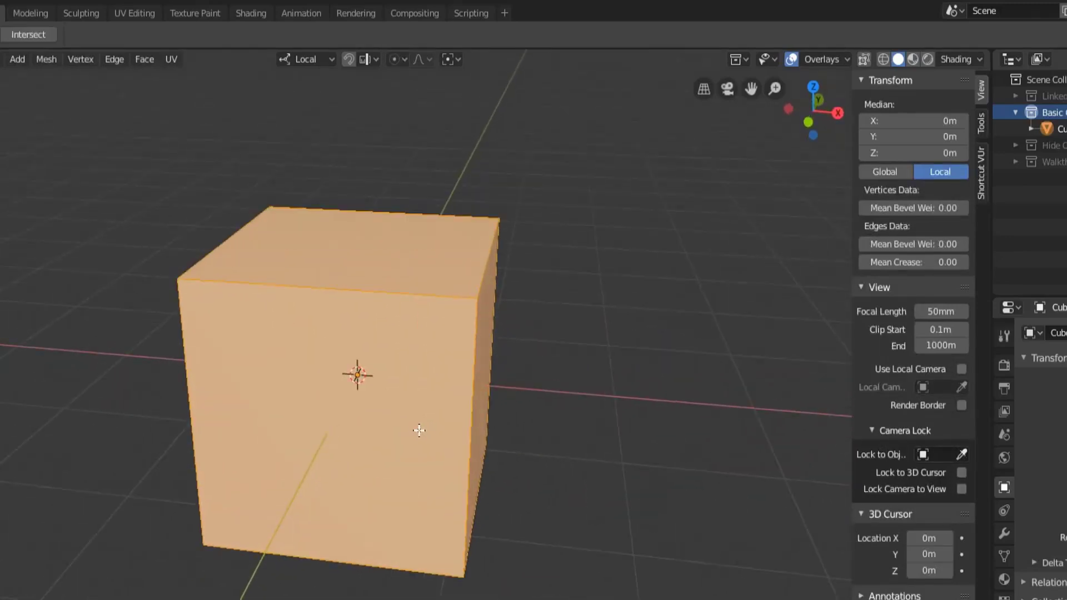
pyautogui.scroll(-5, 418, 430)
pyautogui.press('Tab')
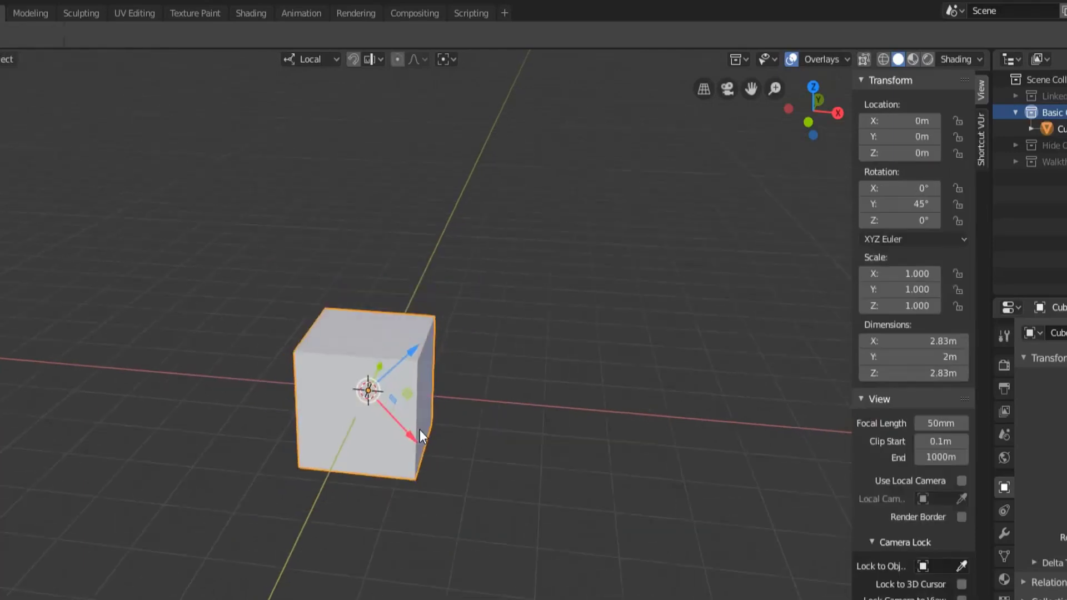
pyautogui.moveTo(419, 429); pyautogui.dragTo(329, 413, button='middle')
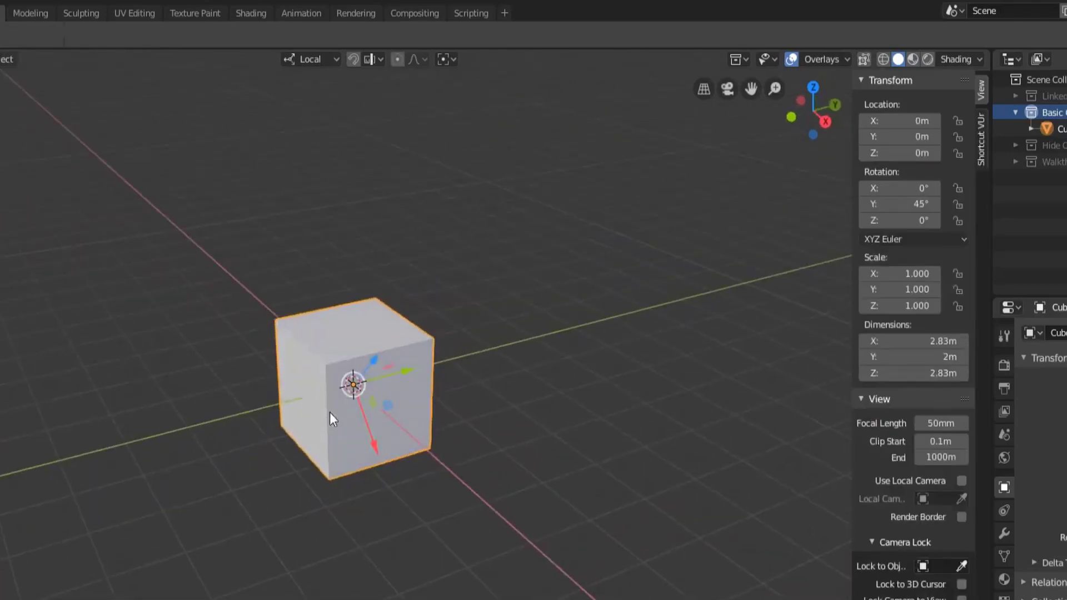
pyautogui.click(331, 60)
# Step: Switch orientation to Global and drag the cube along X to Location X 2.7262m
pyautogui.click(309, 112)
pyautogui.moveTo(309, 113); pyautogui.dragTo(498, 405, button='middle')
pyautogui.scroll(-3, 361, 456)
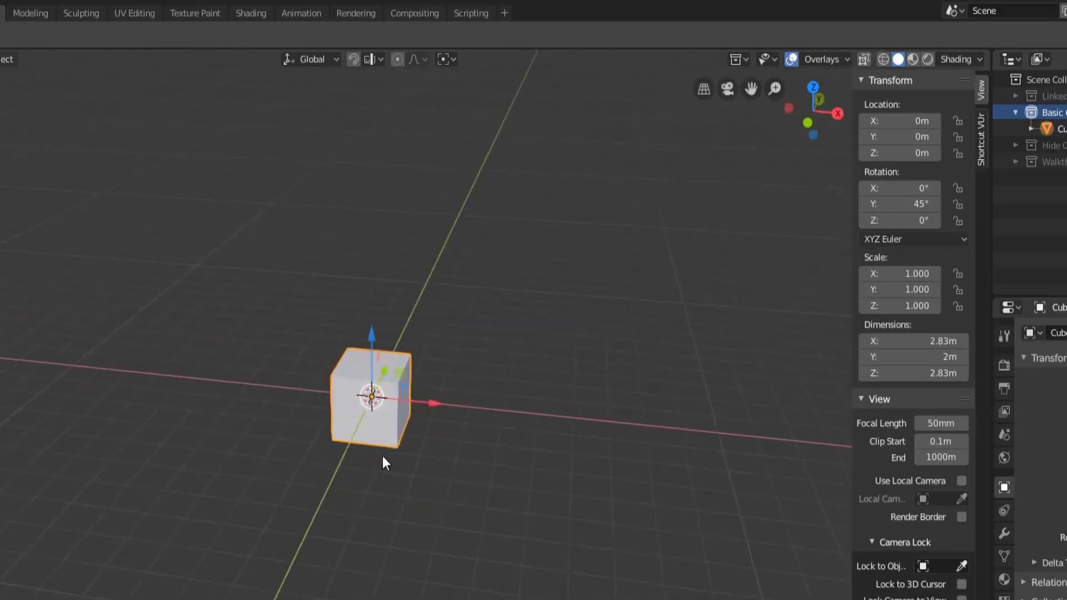
pyautogui.moveTo(497, 410); pyautogui.dragTo(441, 481, button='middle')
pyautogui.moveTo(439, 397); pyautogui.dragTo(499, 399)
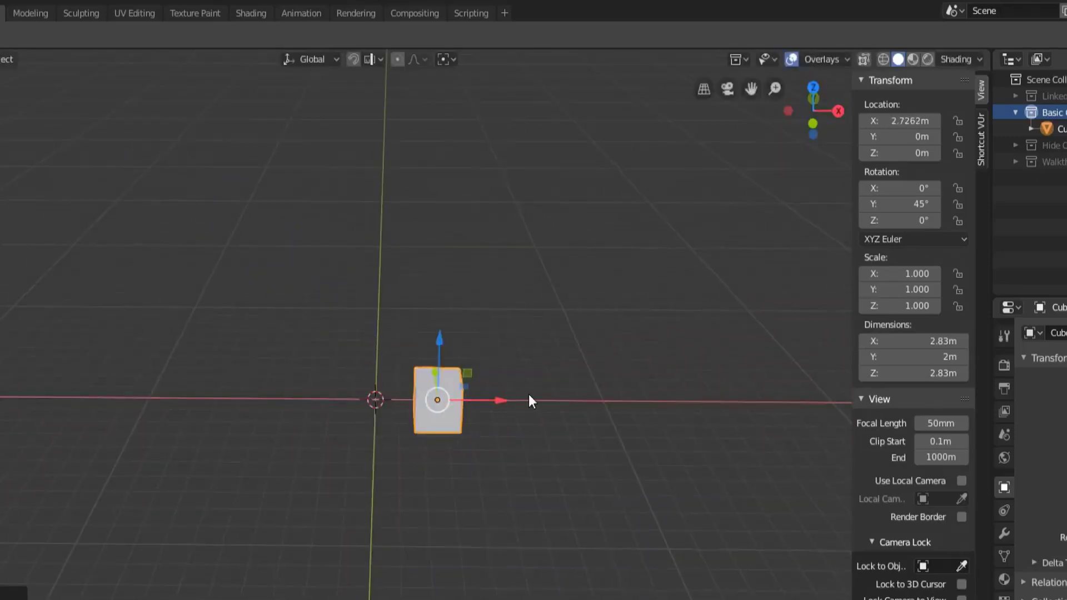
pyautogui.moveTo(528, 395); pyautogui.dragTo(445, 412, button='middle')
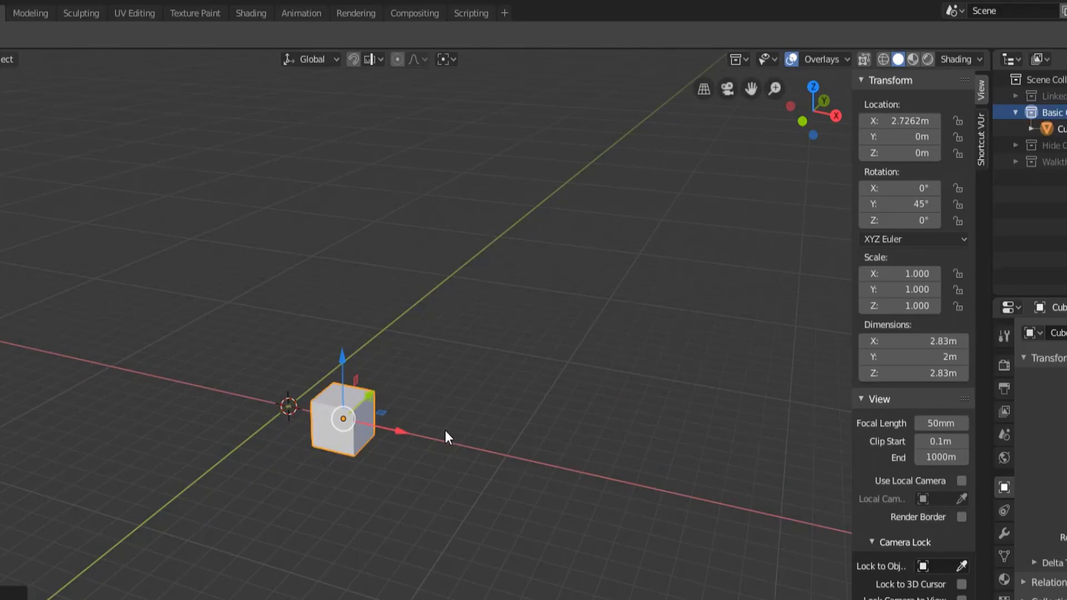
pyautogui.scroll(3, 341, 529)
# Step: In Edit Mode, frame the cube and rotate its mesh 45°
pyautogui.press('Tab')
pyautogui.scroll(4, 343, 519)
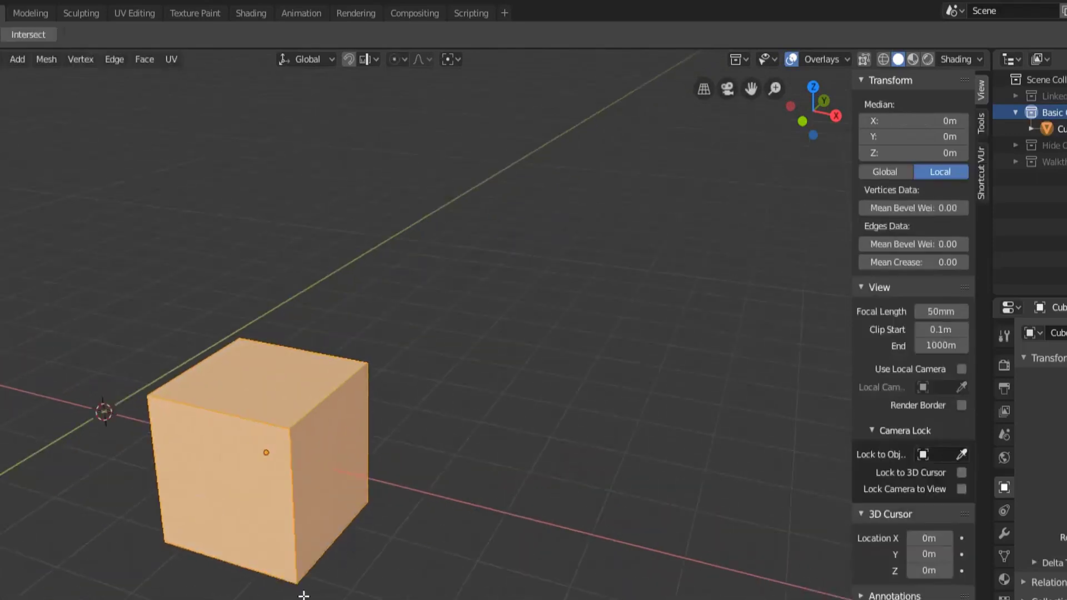
pyautogui.press('KP_Decimal')
pyautogui.moveTo(424, 507); pyautogui.dragTo(382, 532, button='middle')
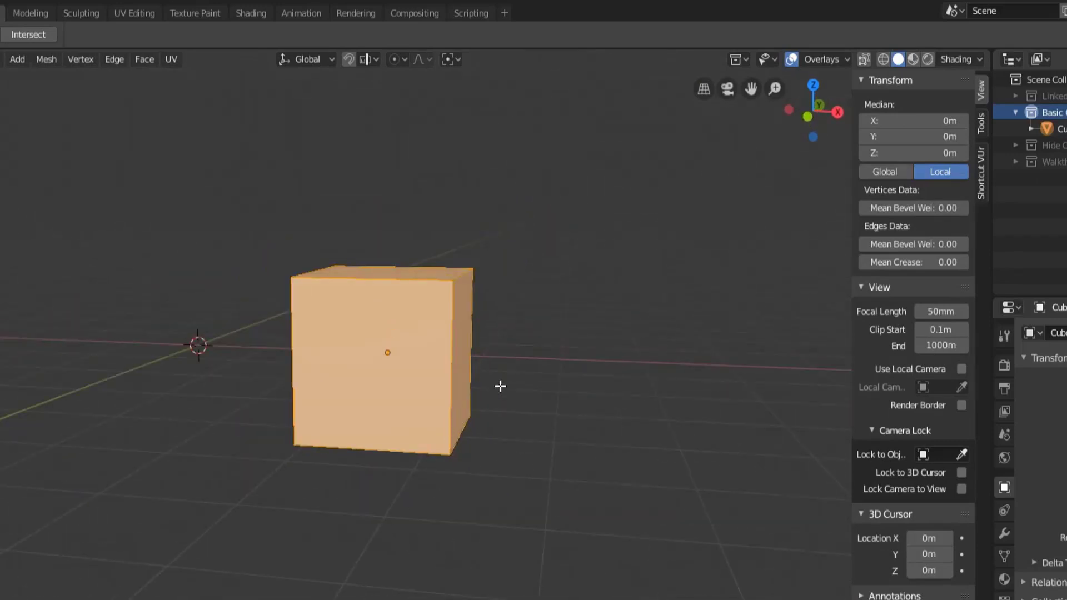
pyautogui.press('r')
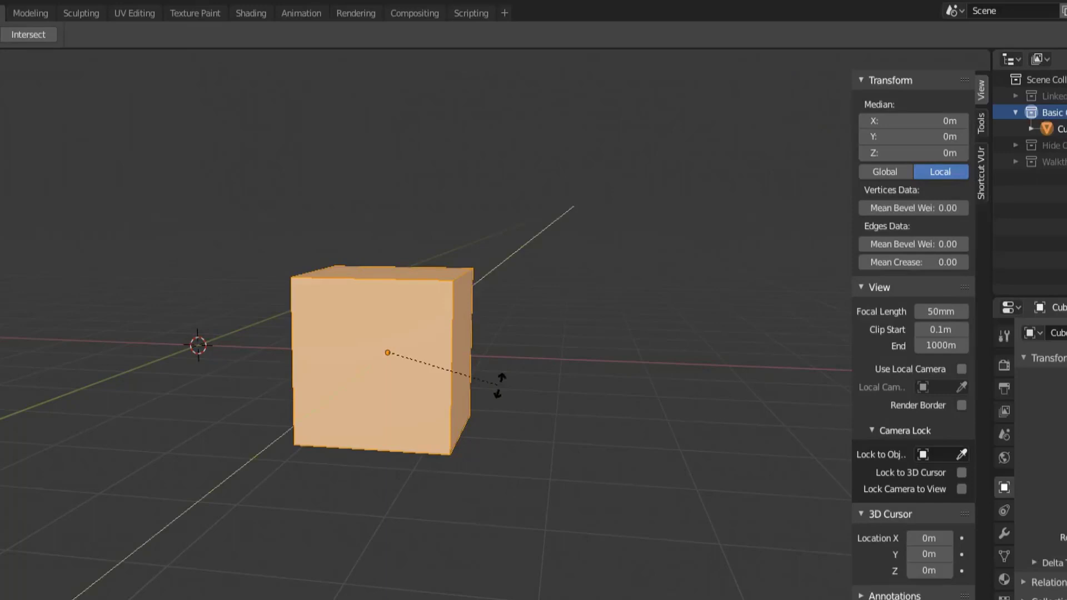
pyautogui.press('4')
pyautogui.press('5')
pyautogui.press('Return')
# Step: Scale the mesh up so its dimensions read 9.68m, back in Object Mode
pyautogui.press('s')
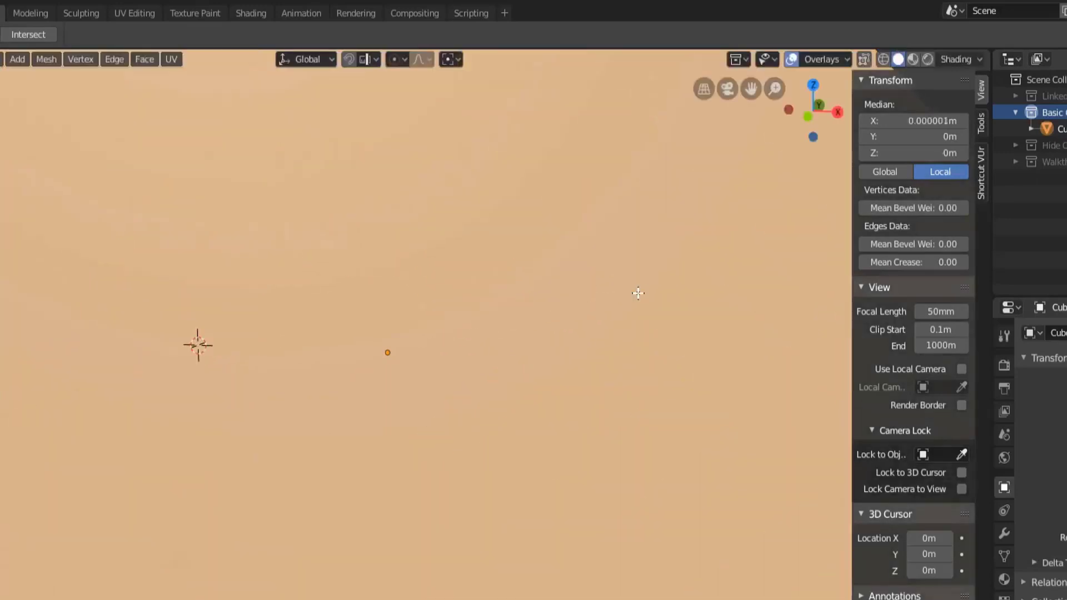
pyautogui.press('Escape')
pyautogui.press('Tab')
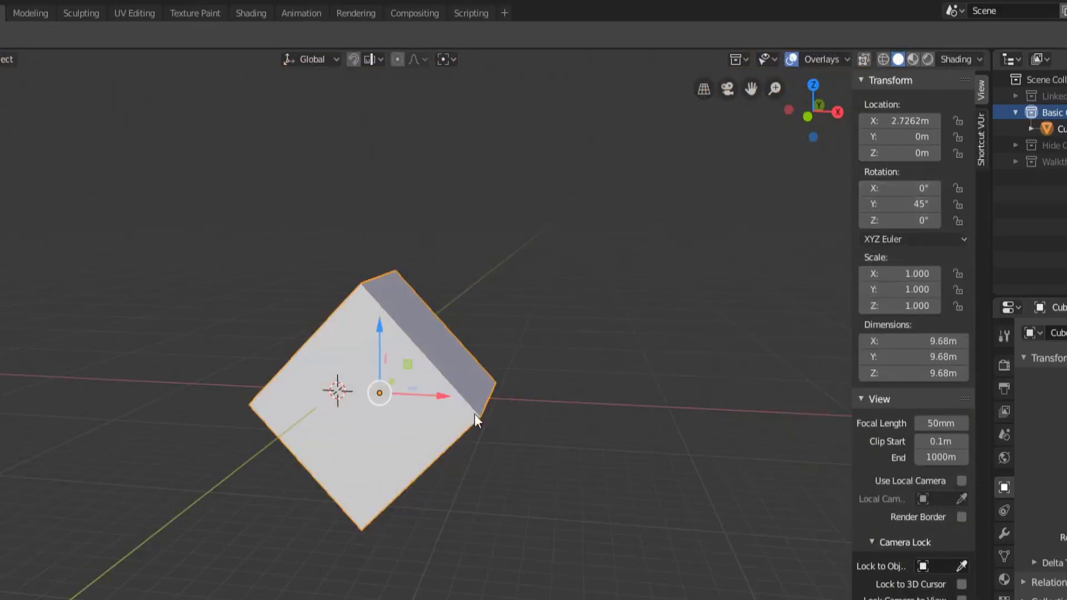
# Step: In Edit Mode, rotate the mesh 90° about Y and 45° about Z
pyautogui.press('Tab')
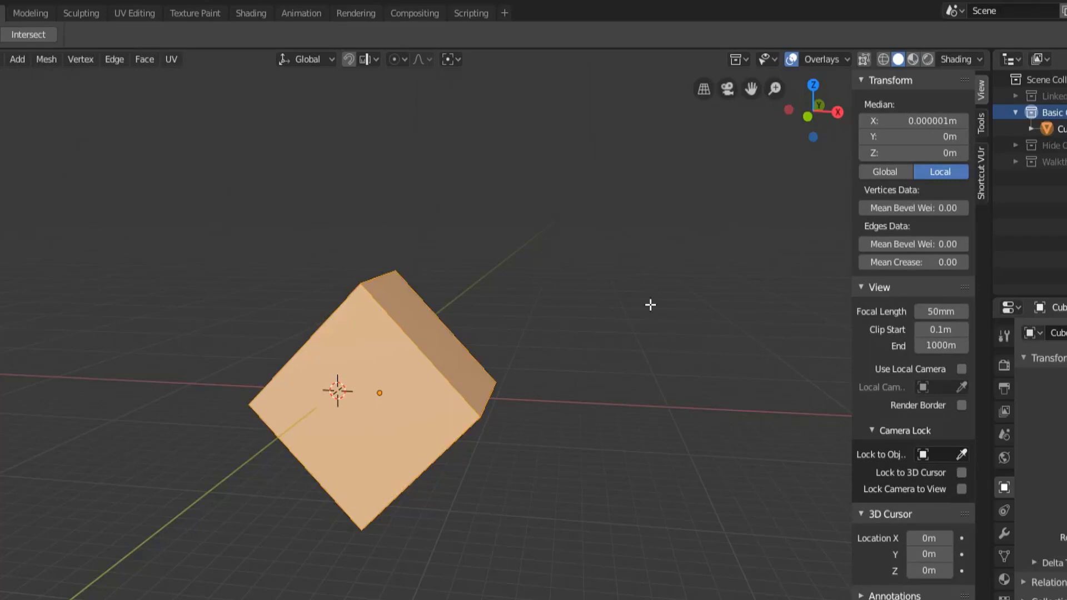
pyautogui.write('ry90')
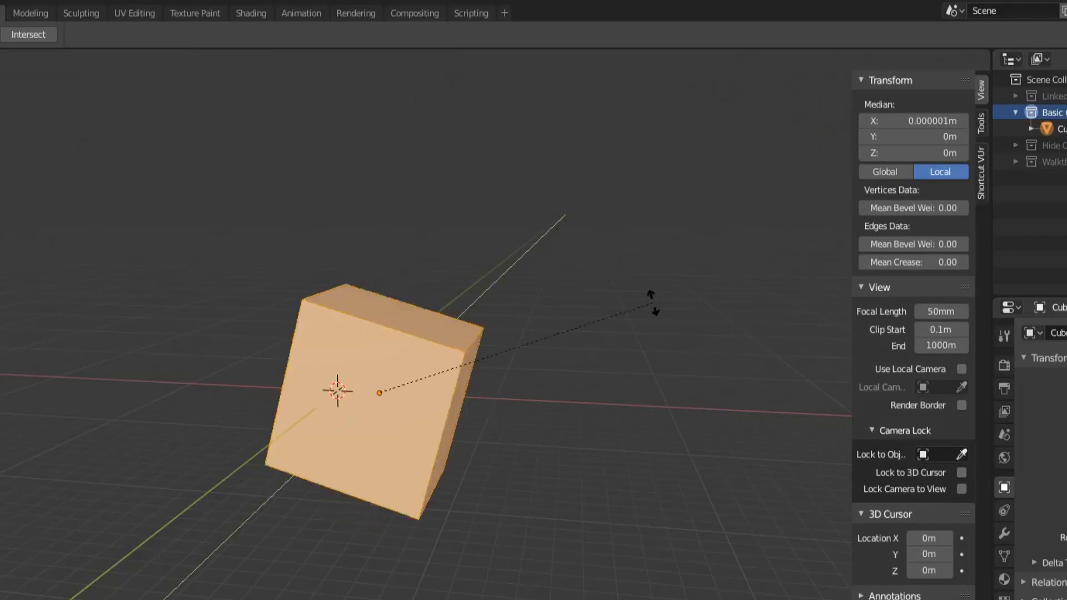
pyautogui.press('Return')
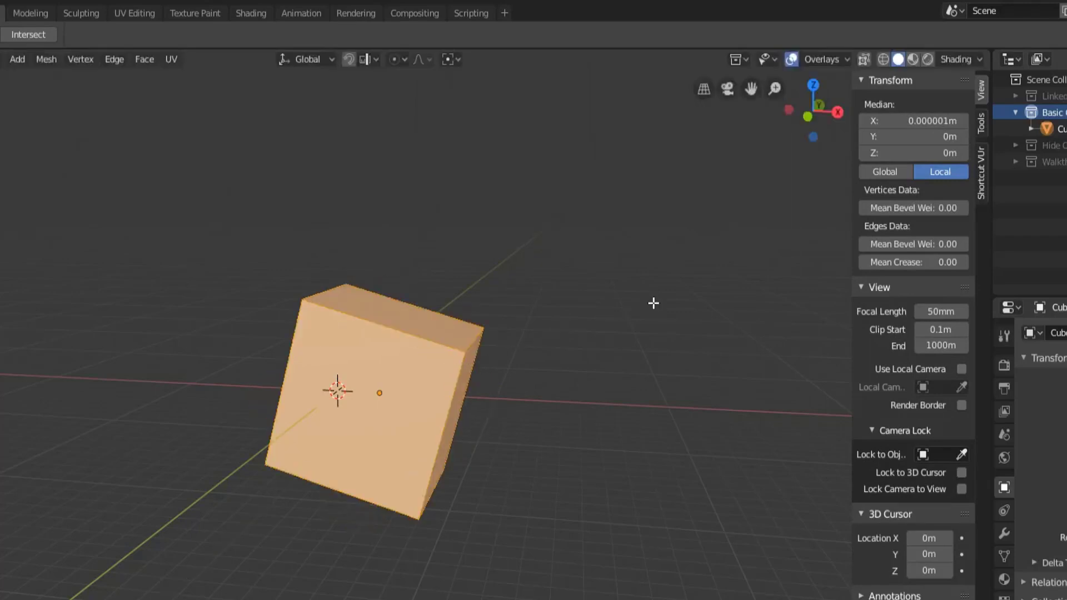
pyautogui.write('rz45')
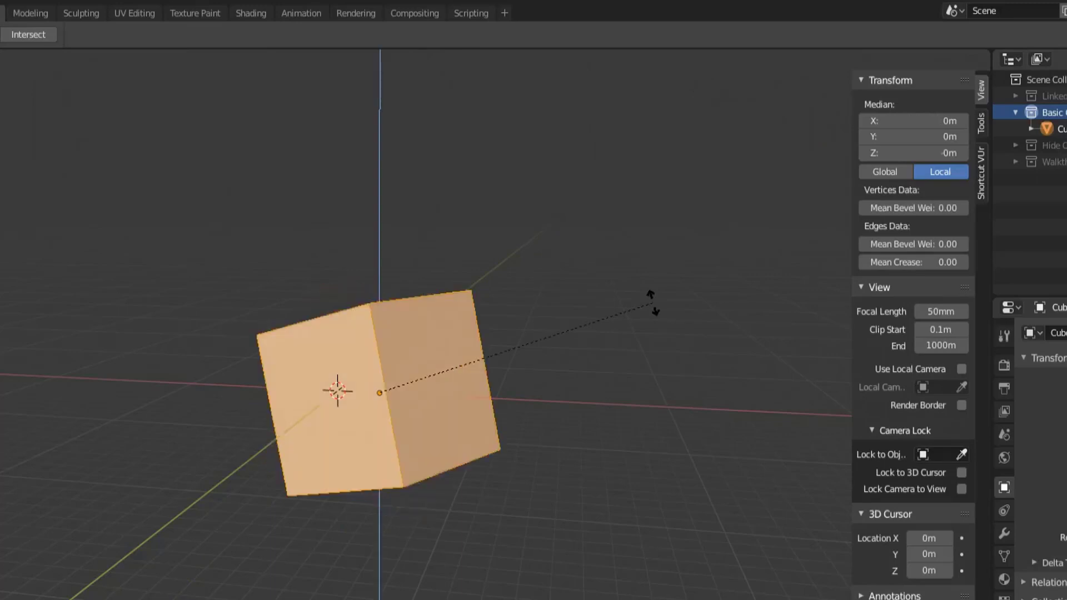
pyautogui.press('Return')
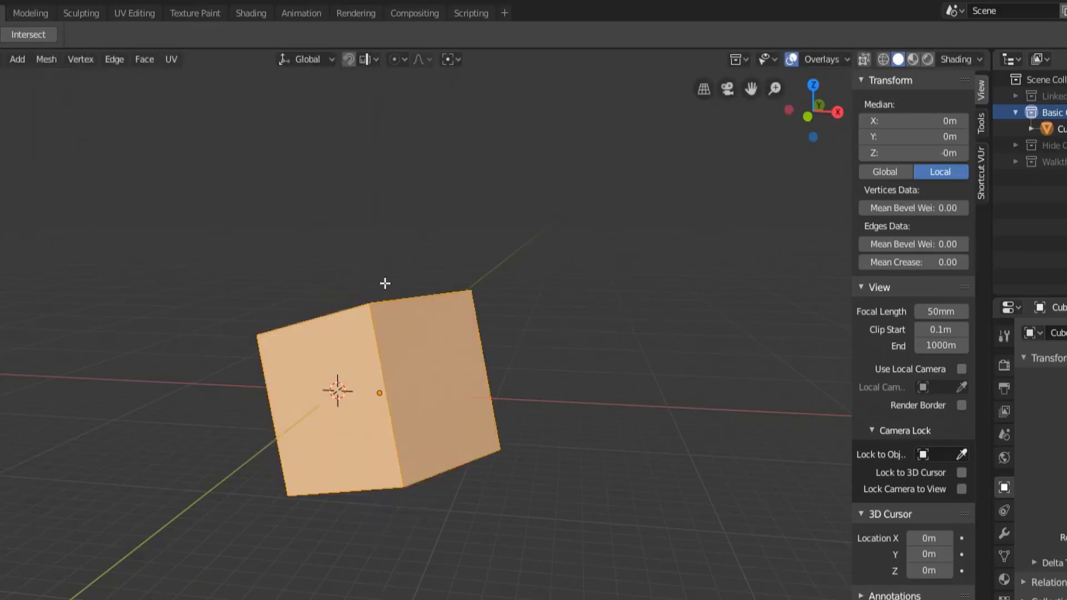
pyautogui.moveTo(429, 275); pyautogui.dragTo(455, 332, button='middle')
# Step: Return Cube.001 to Object Mode and orbit to a front-left view of it
pyautogui.press('Tab')
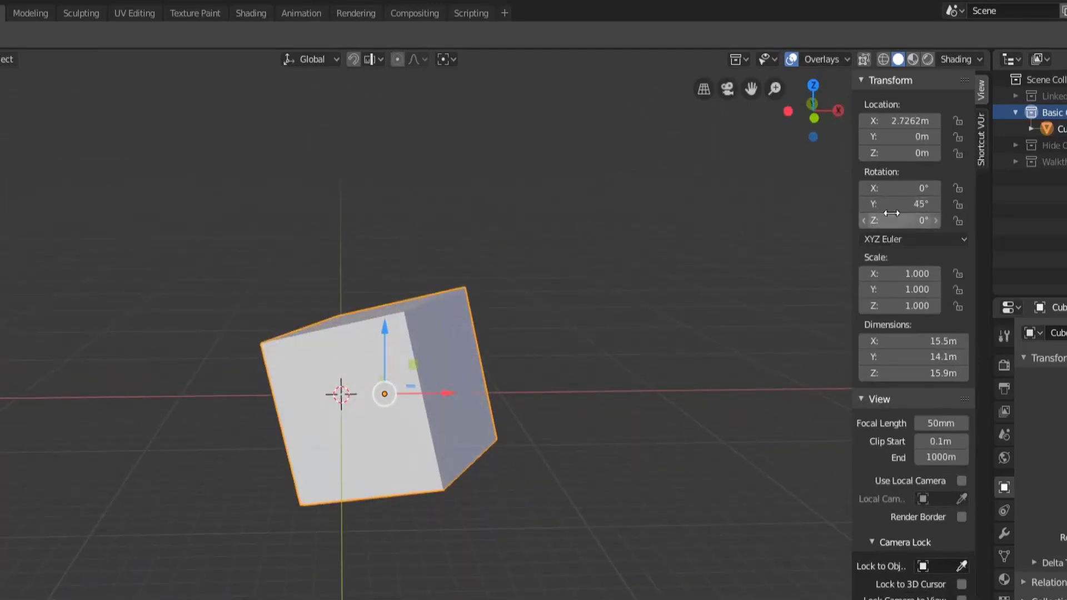
pyautogui.moveTo(665, 308); pyautogui.dragTo(555, 318, button='middle')
pyautogui.moveTo(415, 393); pyautogui.dragTo(403, 356, button='middle')
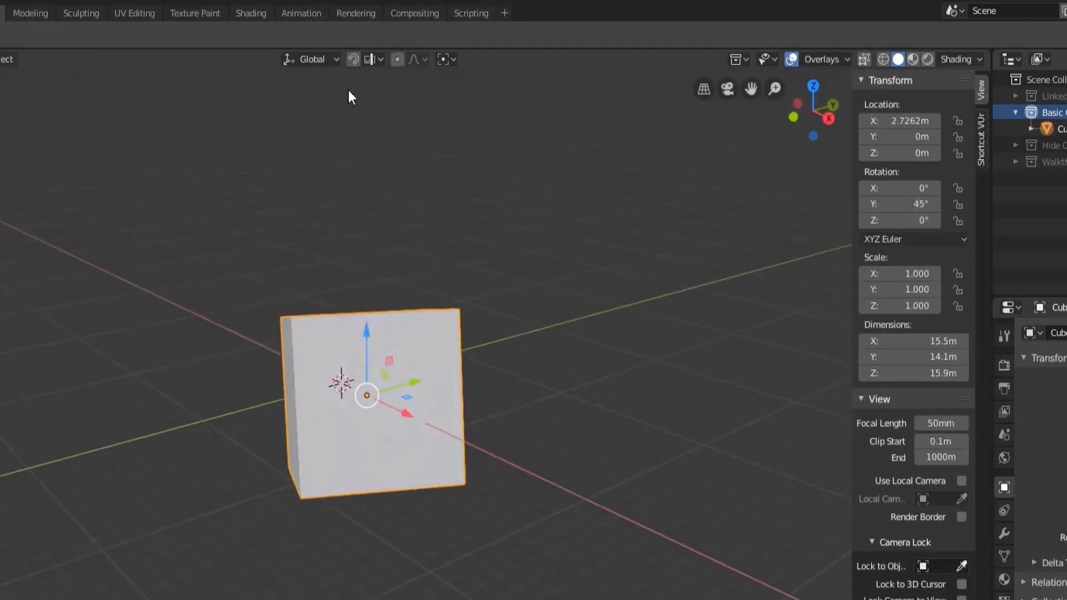
# Step: Review the Transform Orientation options, then zoom in and orbit around the cube
pyautogui.click(327, 62)
pyautogui.scroll(3, 366, 412)
pyautogui.moveTo(352, 418); pyautogui.dragTo(505, 474, button='middle')
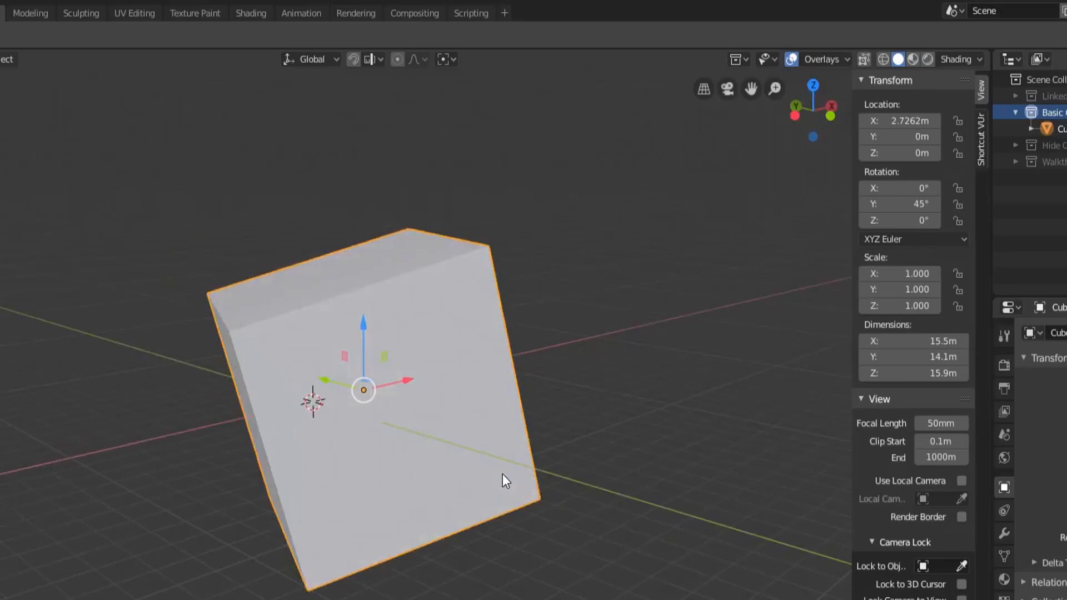